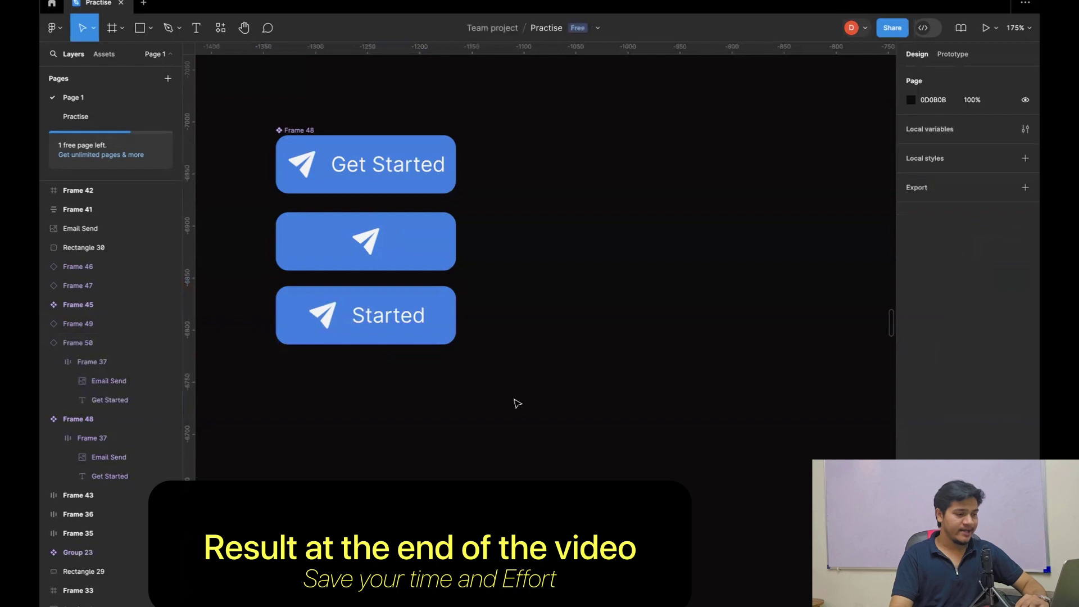
Add a fourth Get Started instance below the others and switch off its Show Email Send icon
scroll(450, 281, "down", 2)
key("ctrl+v")
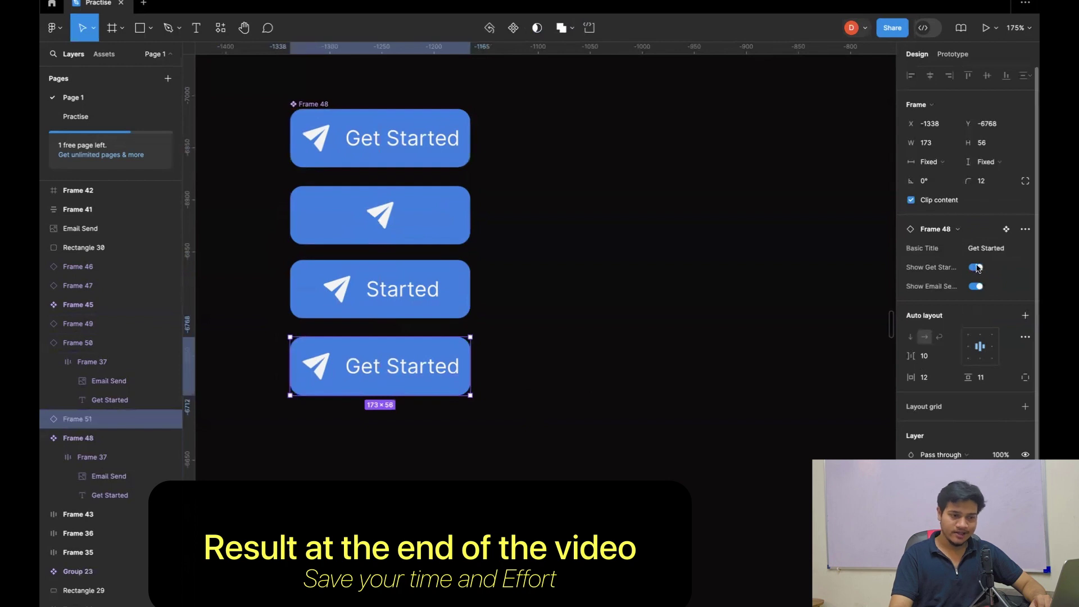
left_click(976, 286)
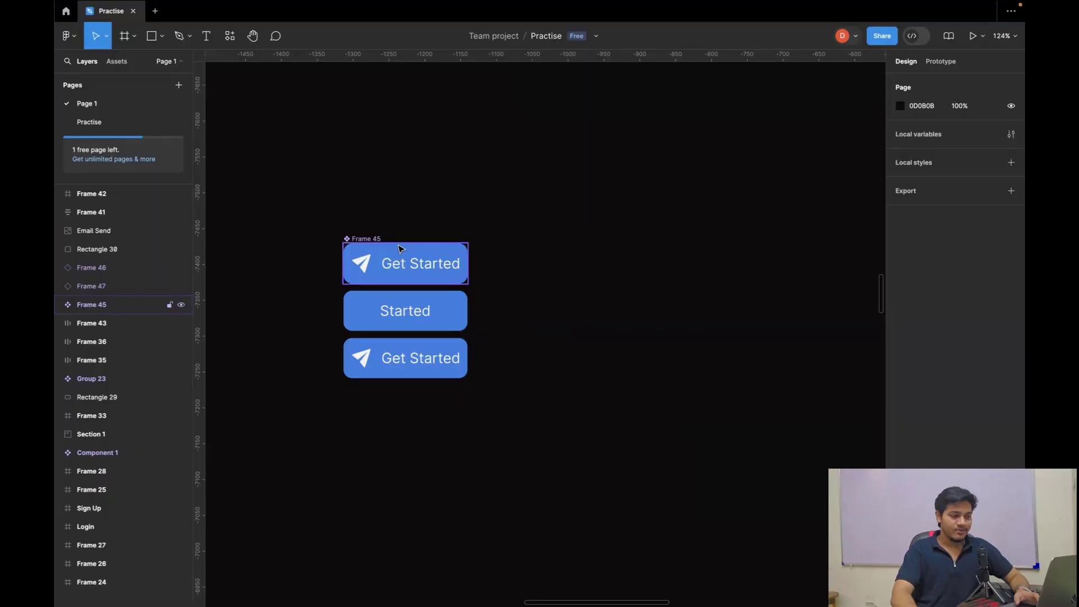
left_click(397, 244)
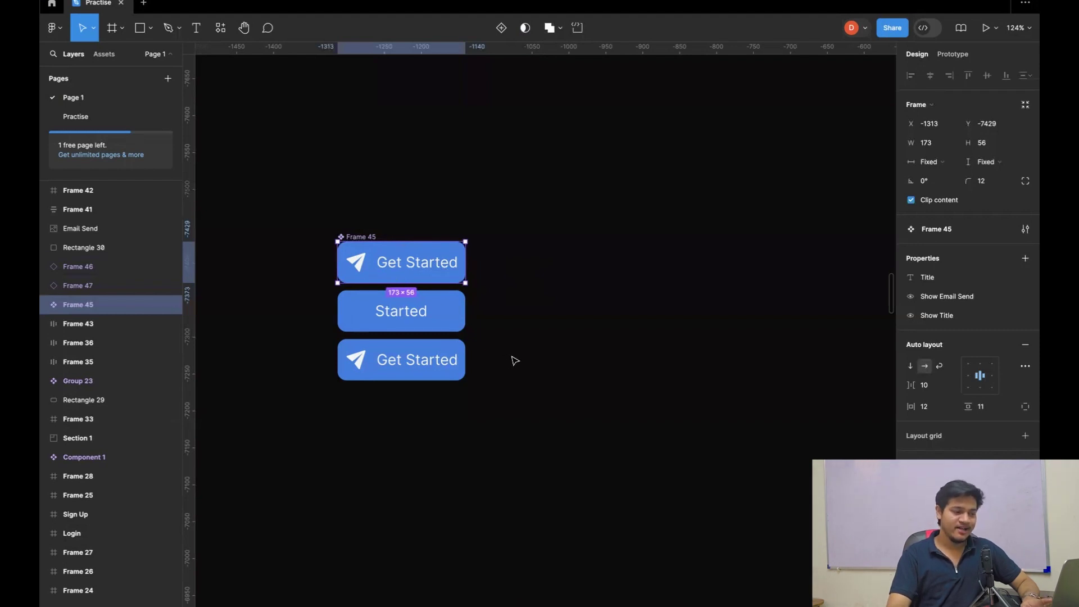
On the bottom Get Started instance, turn Show Title off so only the paper-plane icon shows
left_click(449, 325)
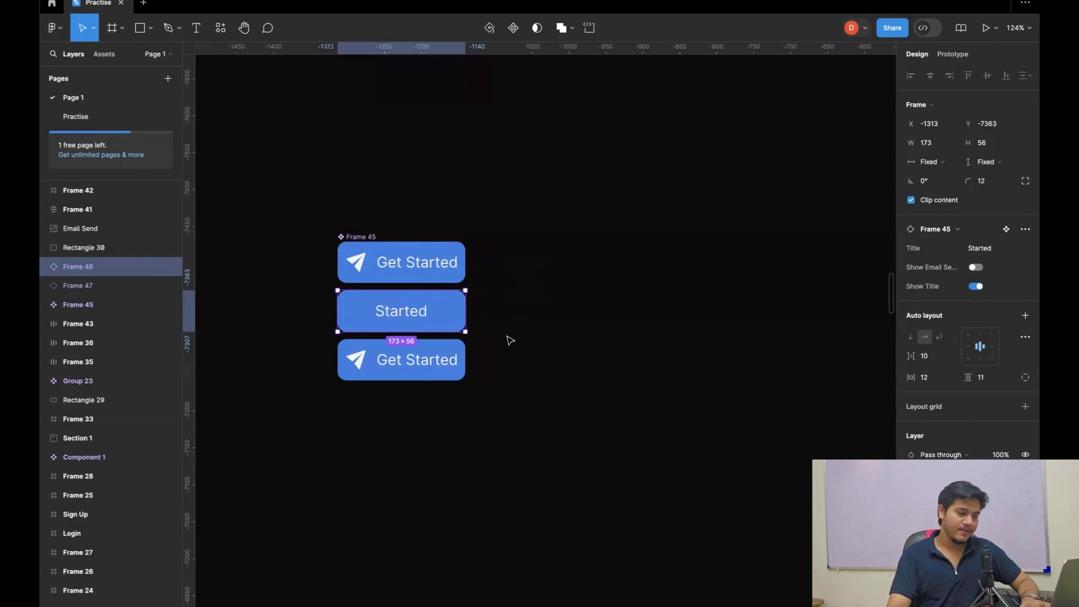
left_click(453, 379)
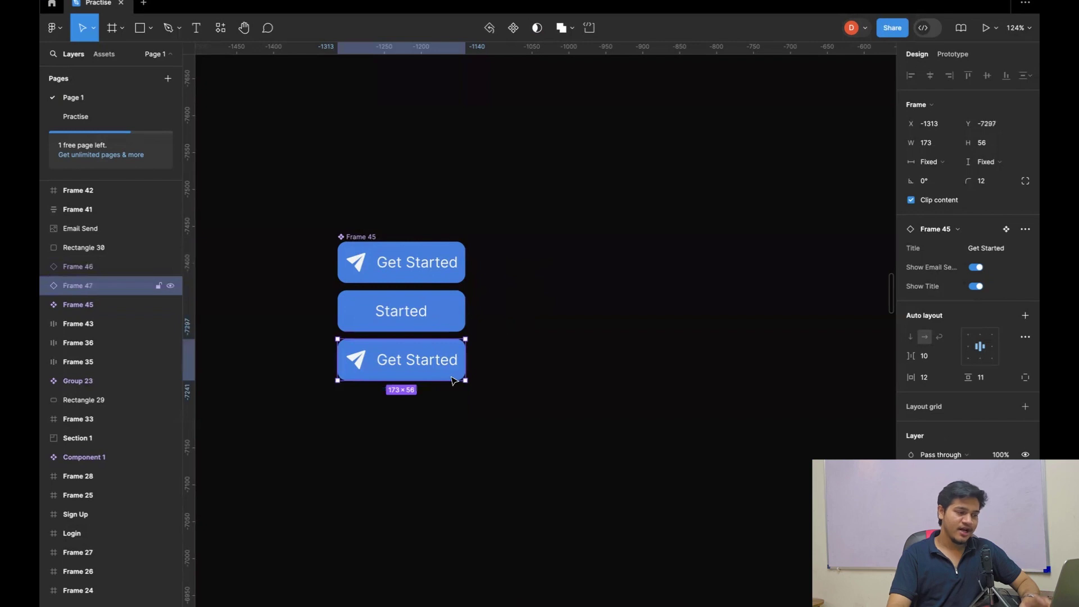
left_click(977, 269)
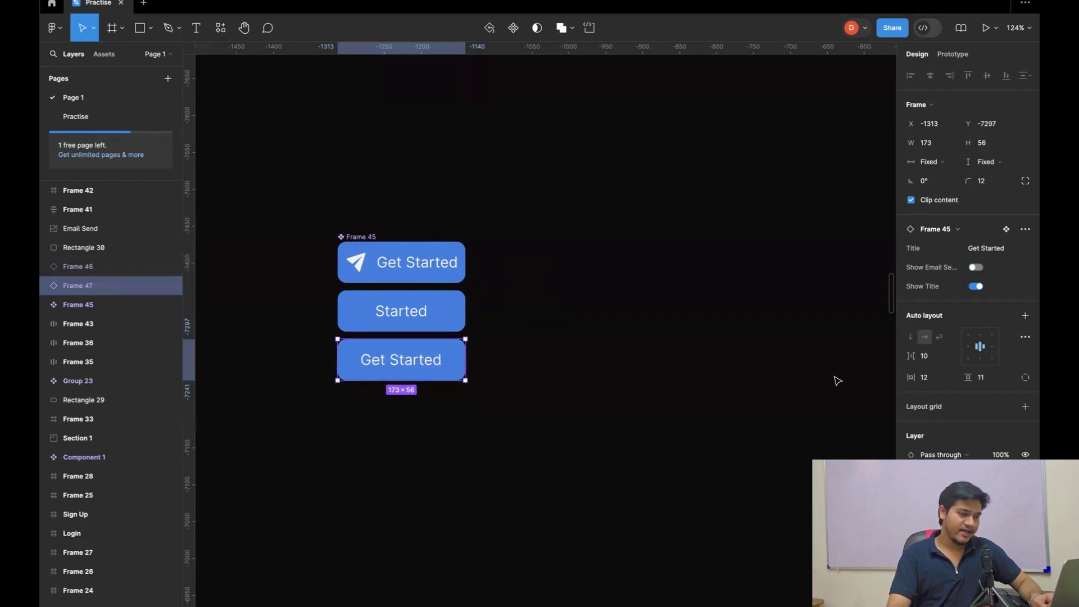
left_click(977, 268)
left_click(976, 287)
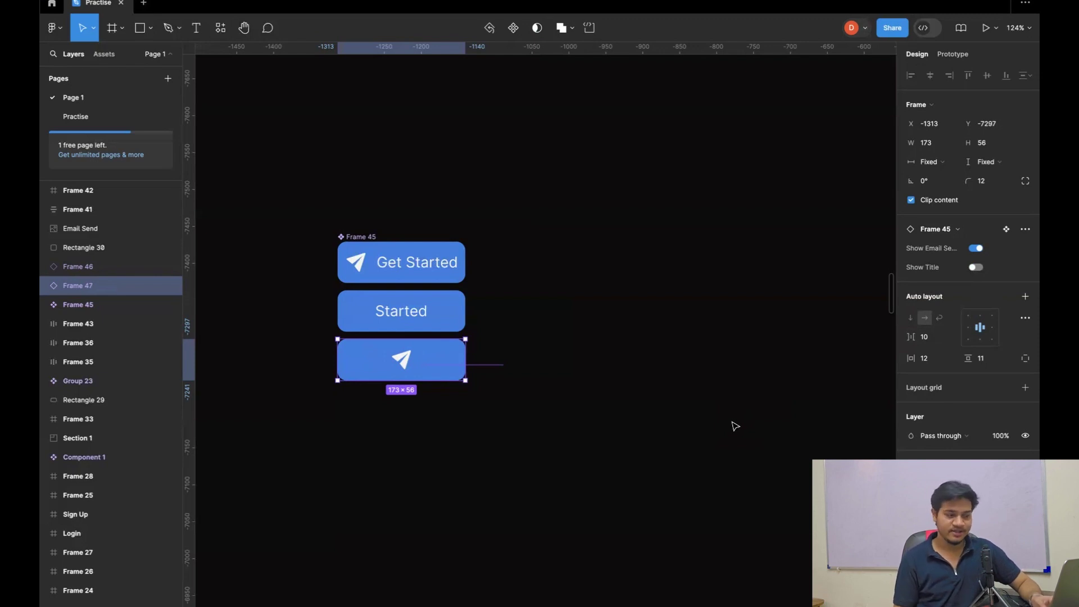
Check the top Get Started component and the Started instance, then clear the selection
left_click(455, 253)
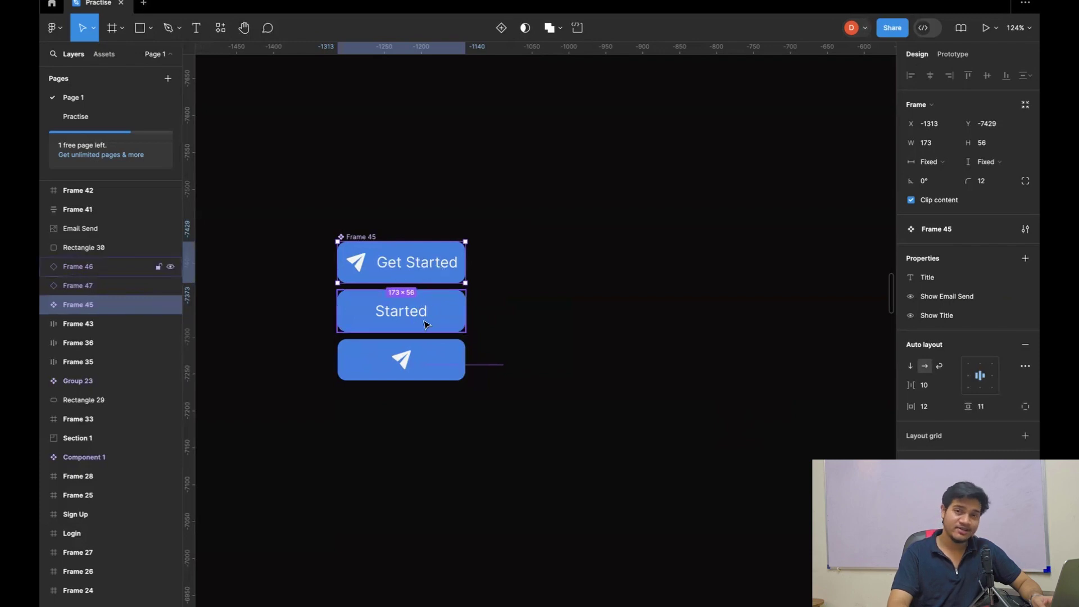
left_click(474, 286)
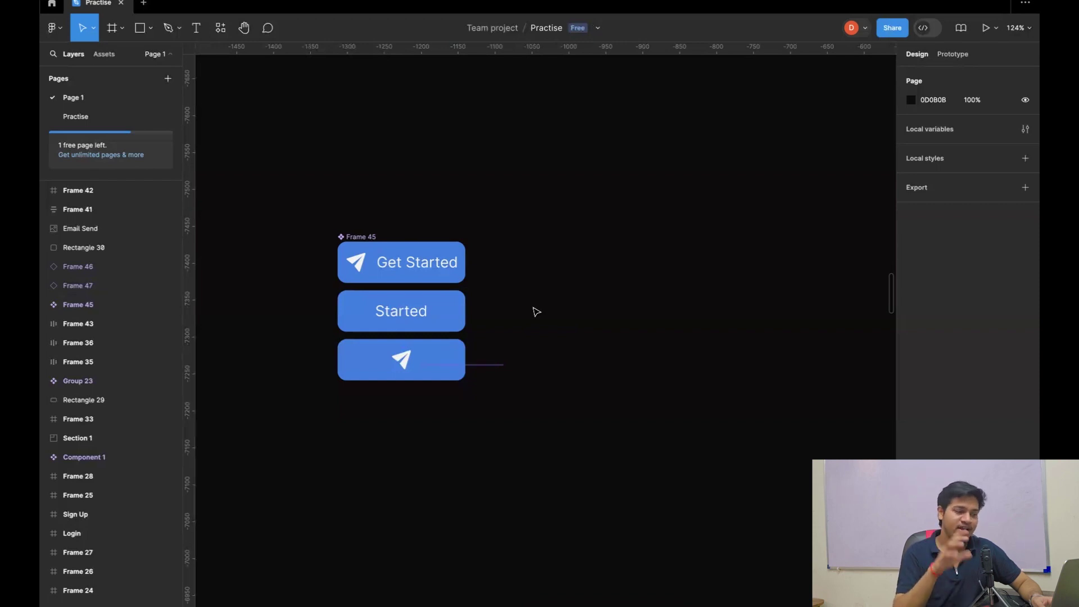
left_click(439, 318)
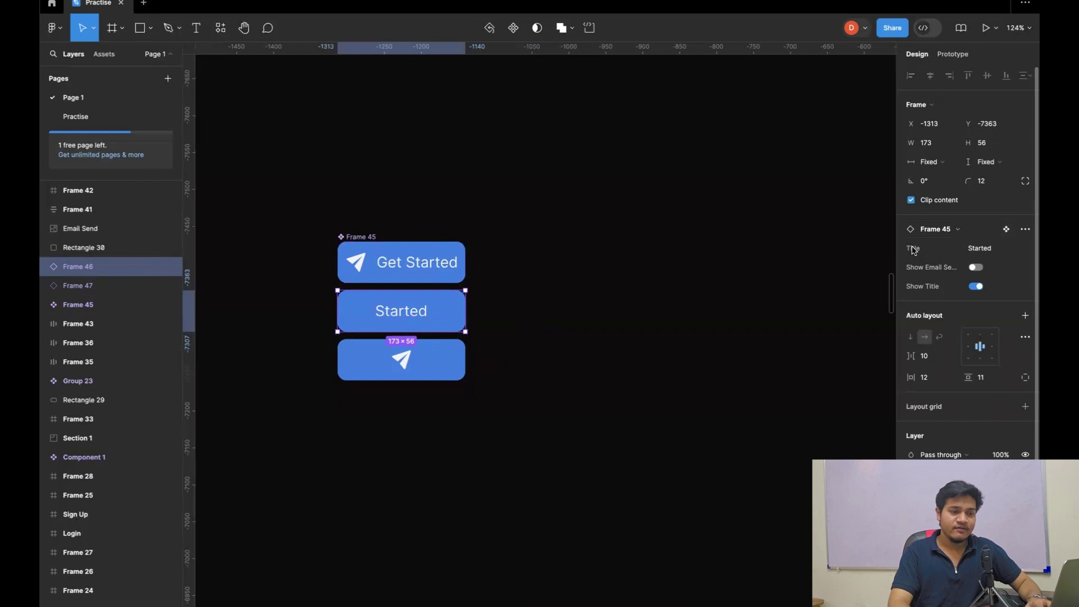
left_click(646, 366)
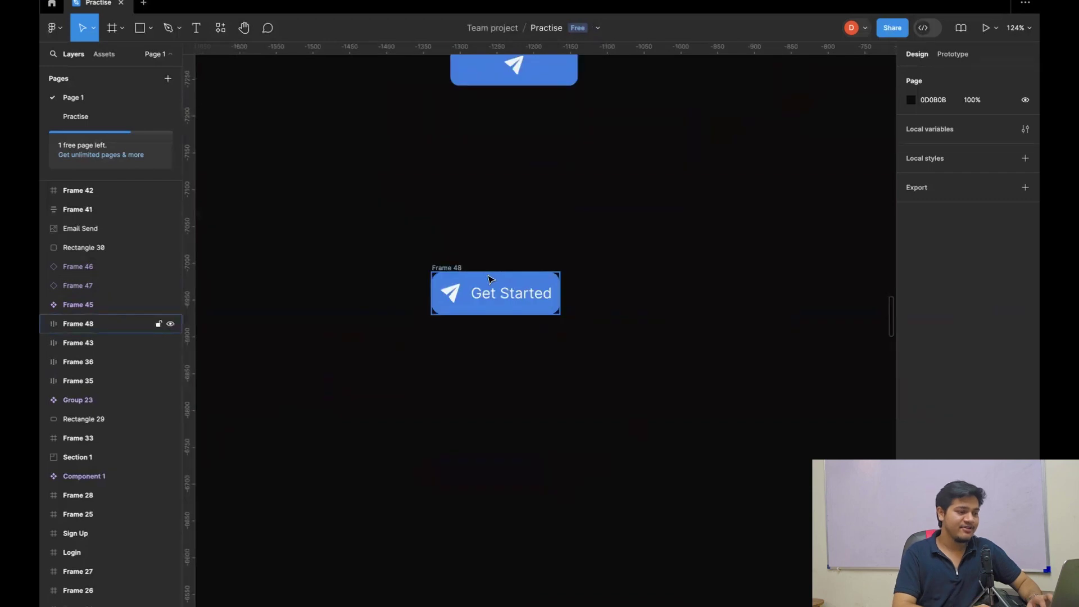
Convert the Frame 48 Get Started button (173 × 56, radius 12) into a component
left_click(490, 284)
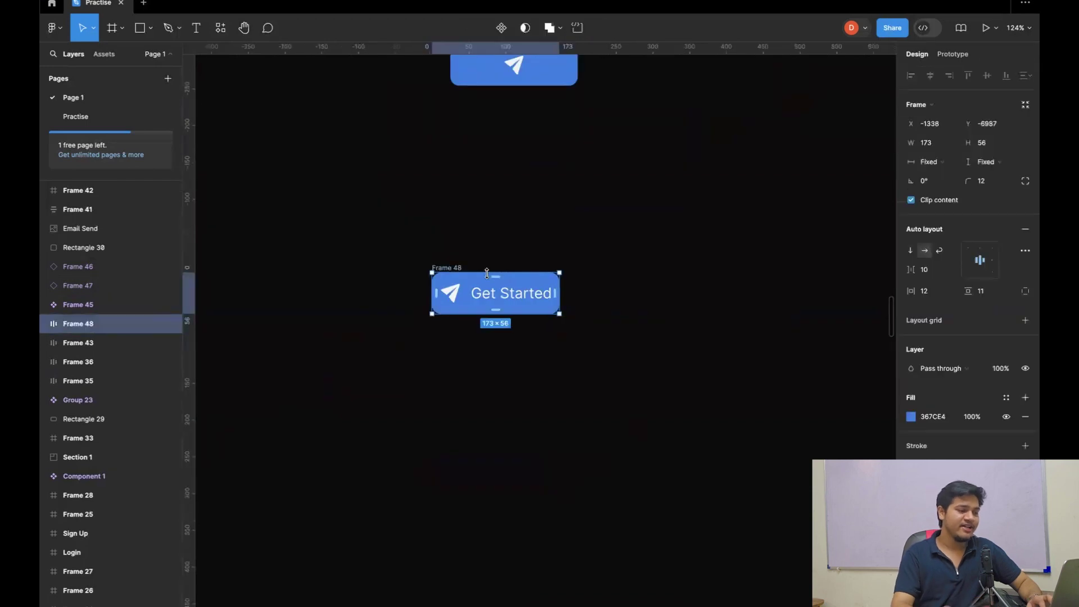
left_click(470, 218)
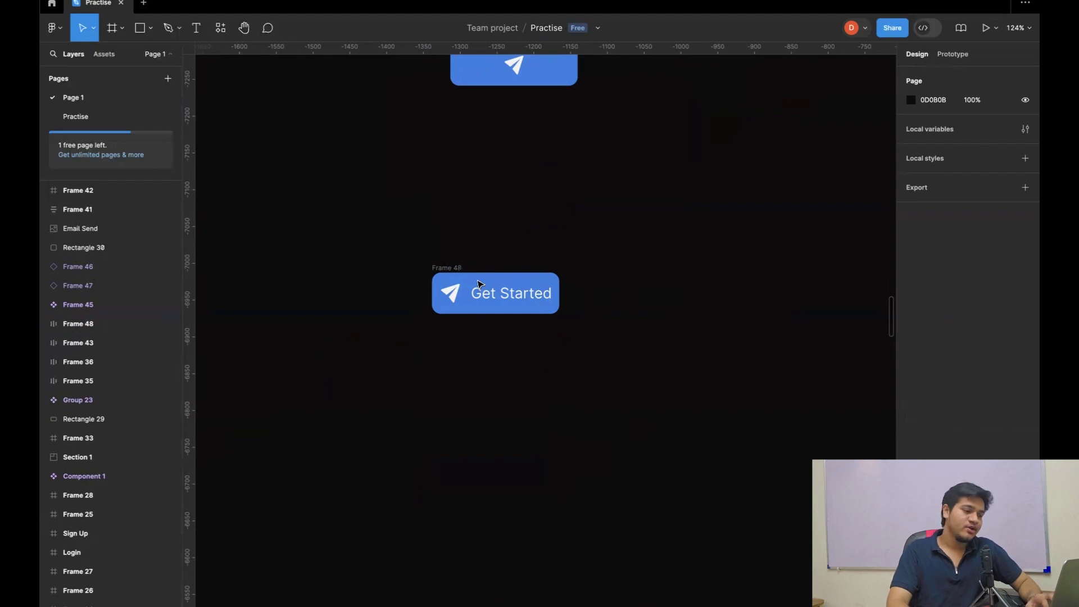
left_click(456, 272)
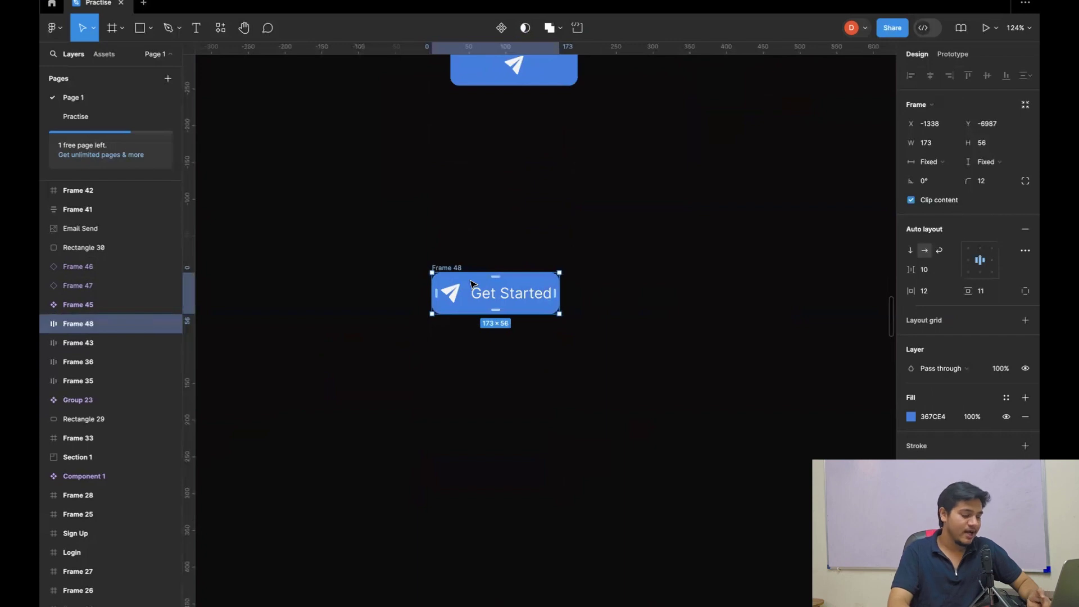
left_click(502, 29)
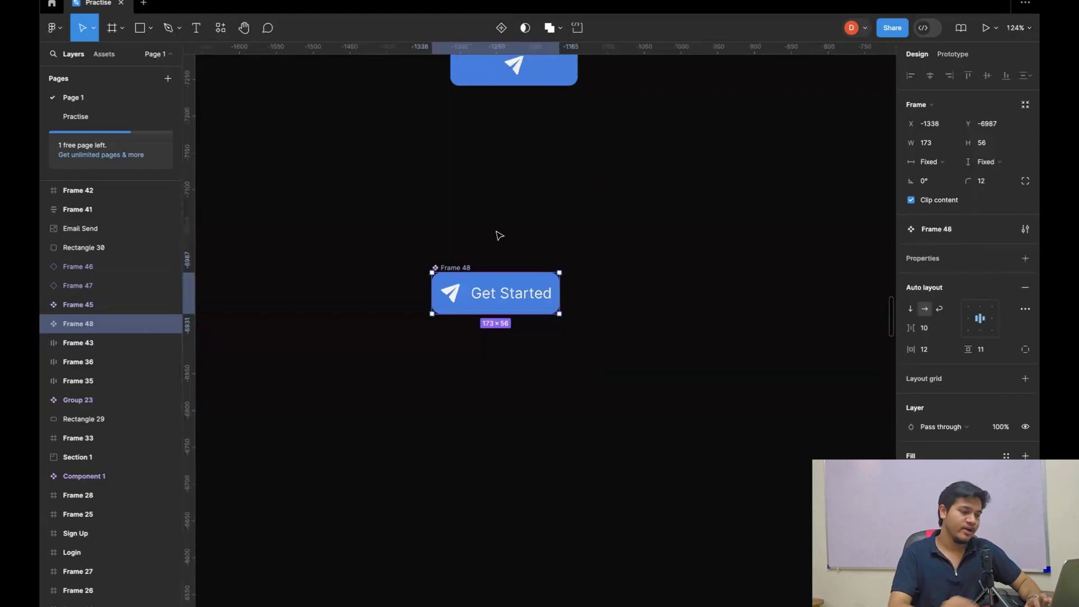
scroll(499, 234, "up", 5)
scroll(499, 235, "up", 1)
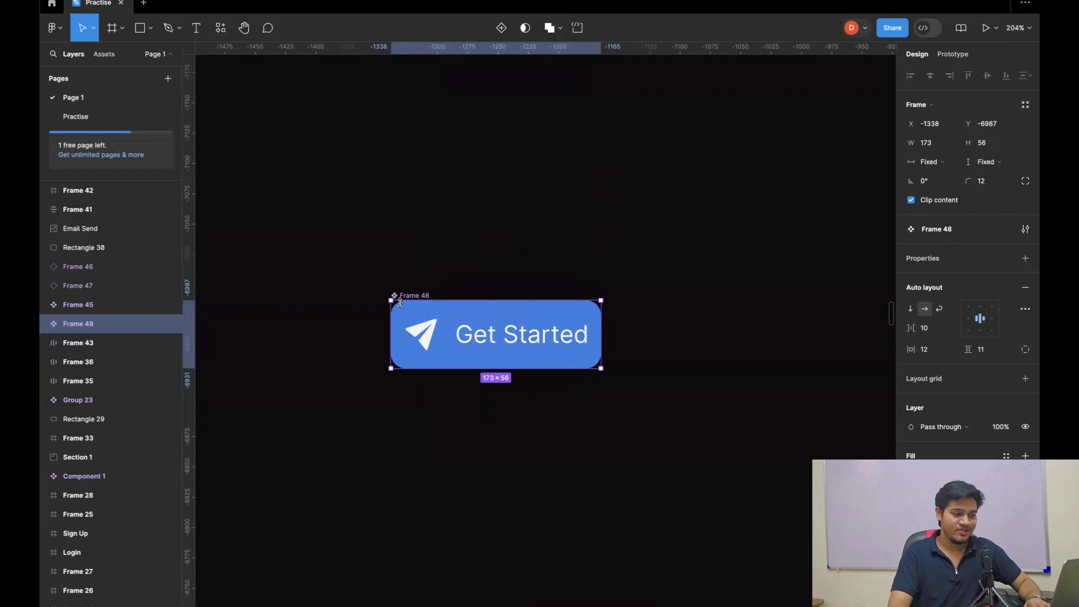
scroll(396, 297, "up", 5)
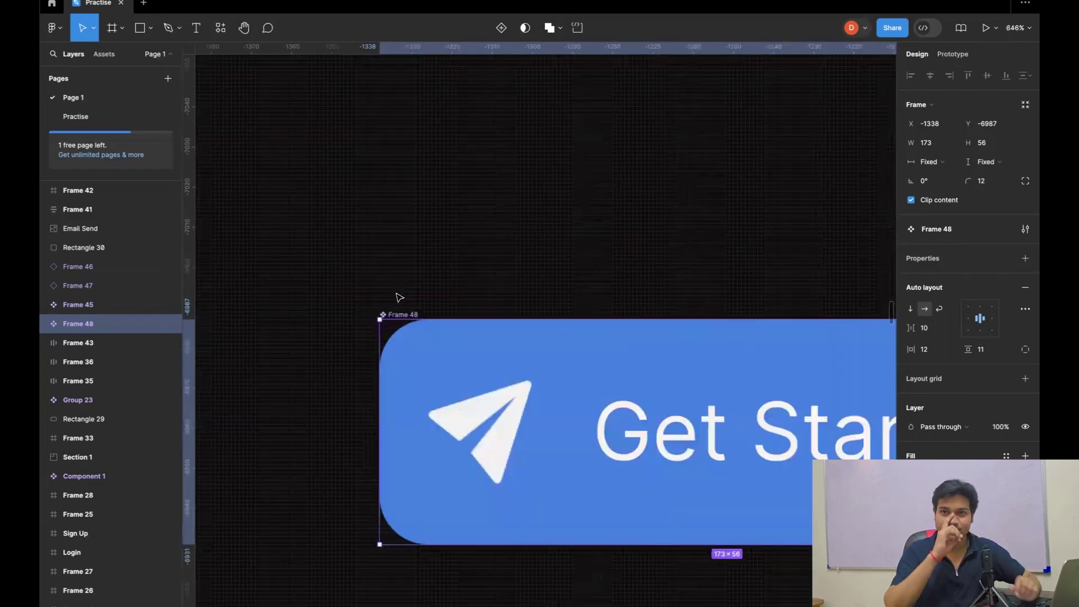
Select the Frame 48 component and drill into its inner frame and Get Started text layer
scroll(398, 297, "down", 3)
left_click(518, 258)
scroll(520, 260, "down", 1)
scroll(520, 260, "right", 1)
scroll(520, 260, "down", 2)
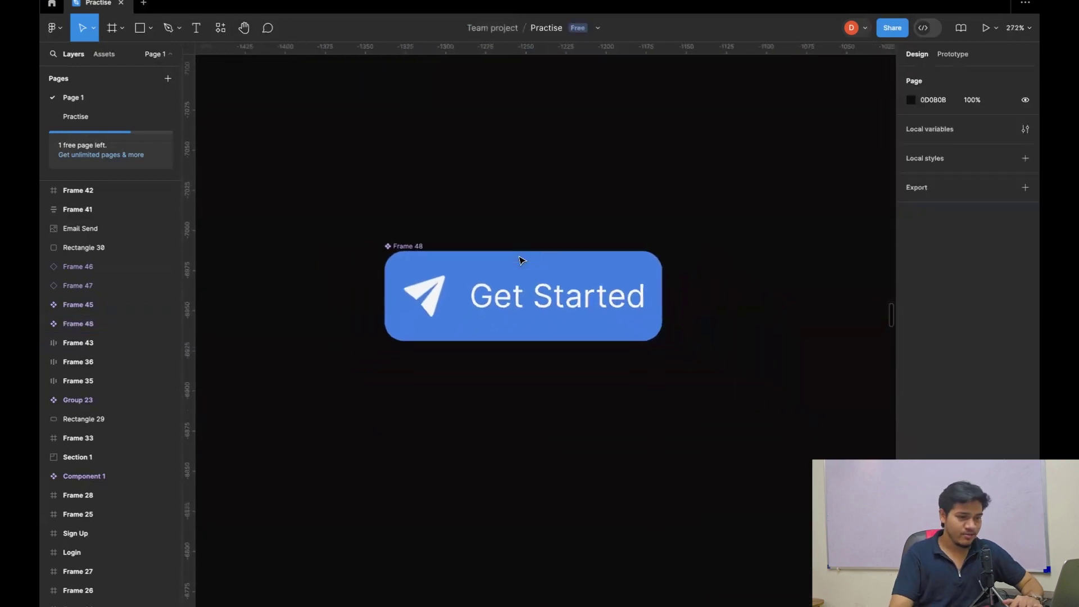
left_click(424, 249)
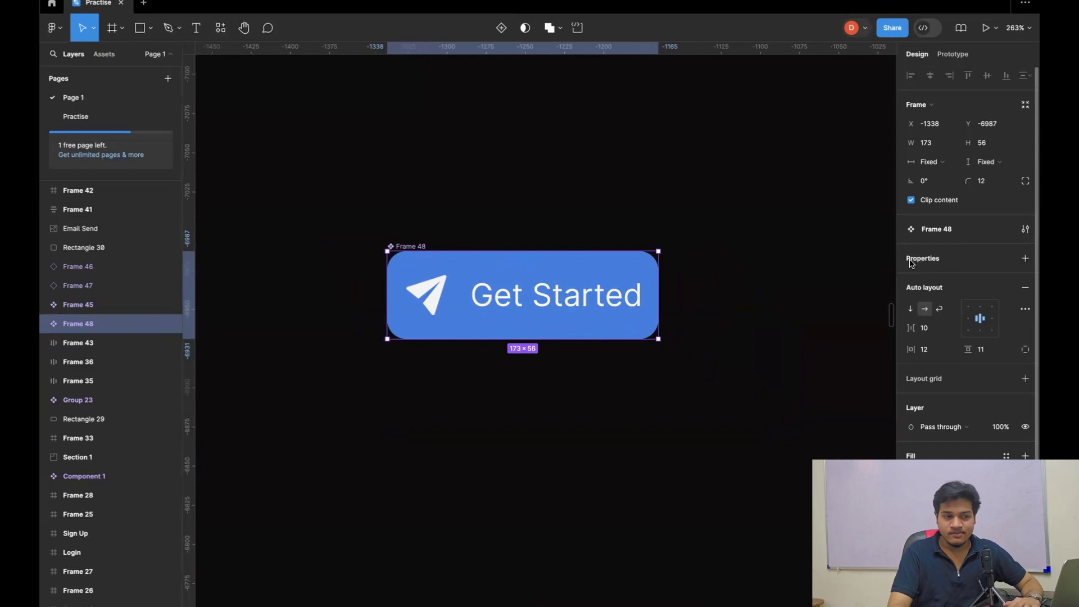
scroll(670, 282, "right", 1)
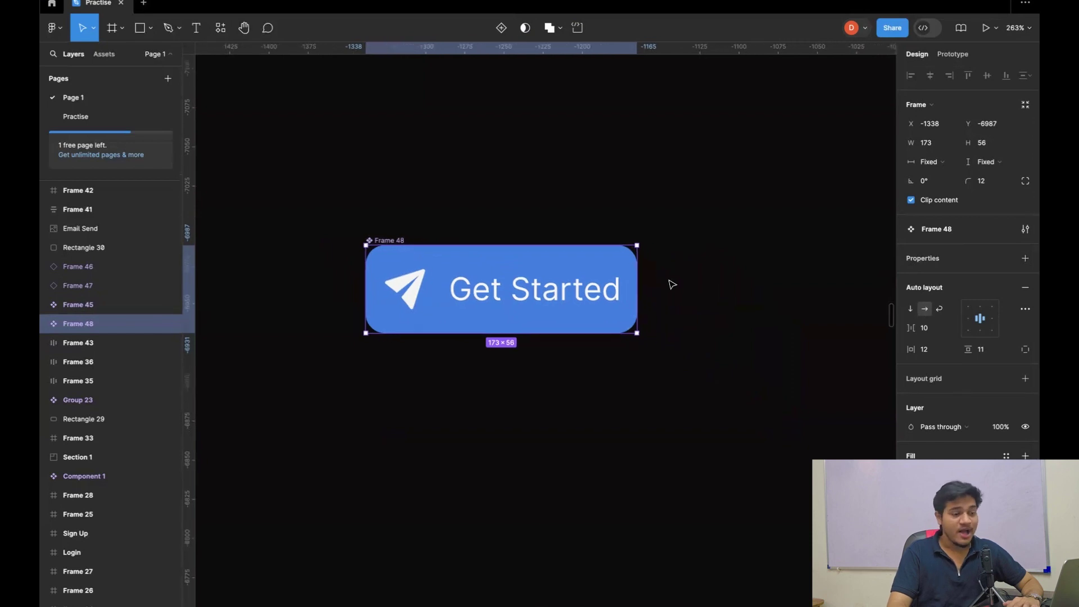
scroll(667, 292, "right", 2)
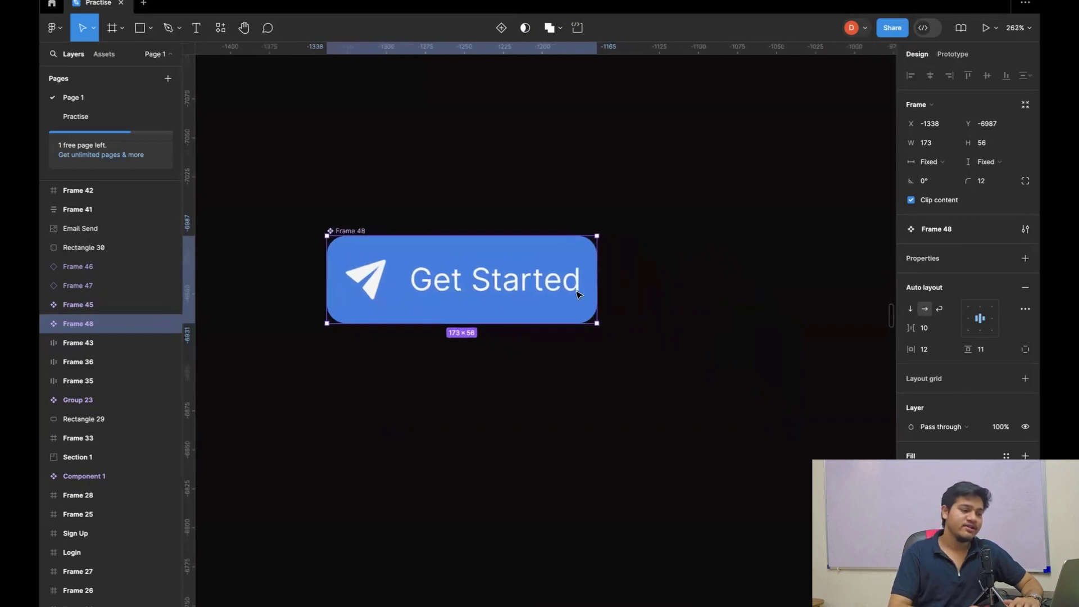
double_click(562, 290)
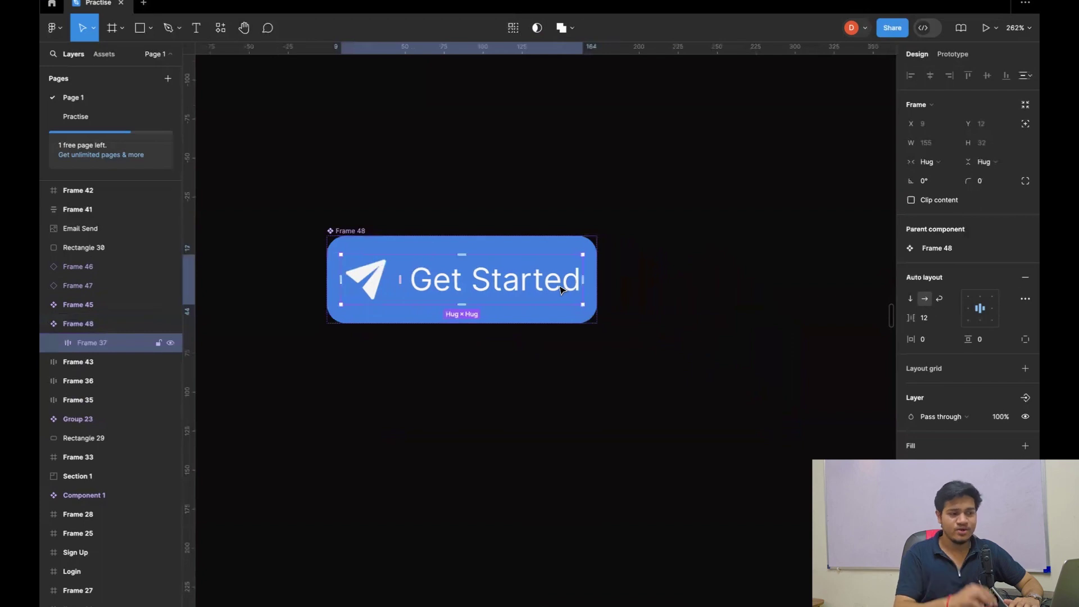
double_click(562, 290)
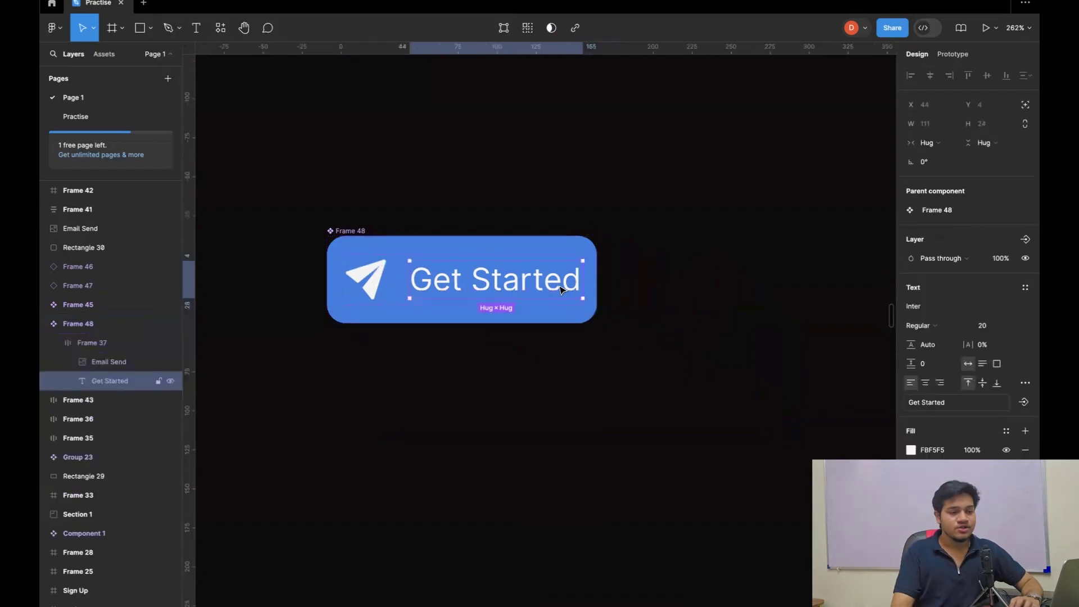
Reselect the whole Frame 48 component and bring up the Create new property choices
scroll(561, 289, "down", 1)
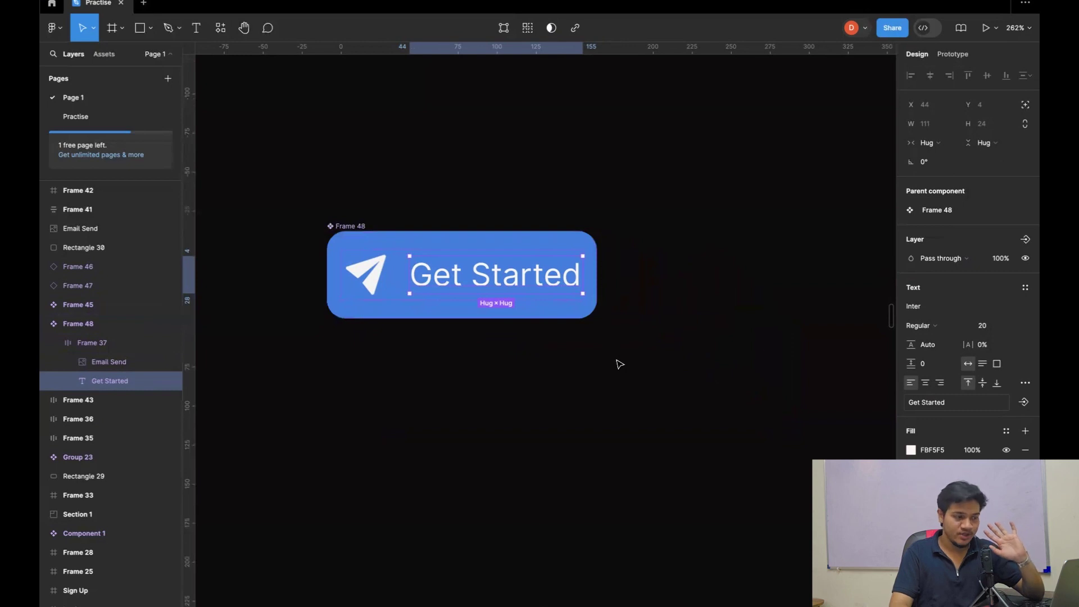
left_click(350, 231)
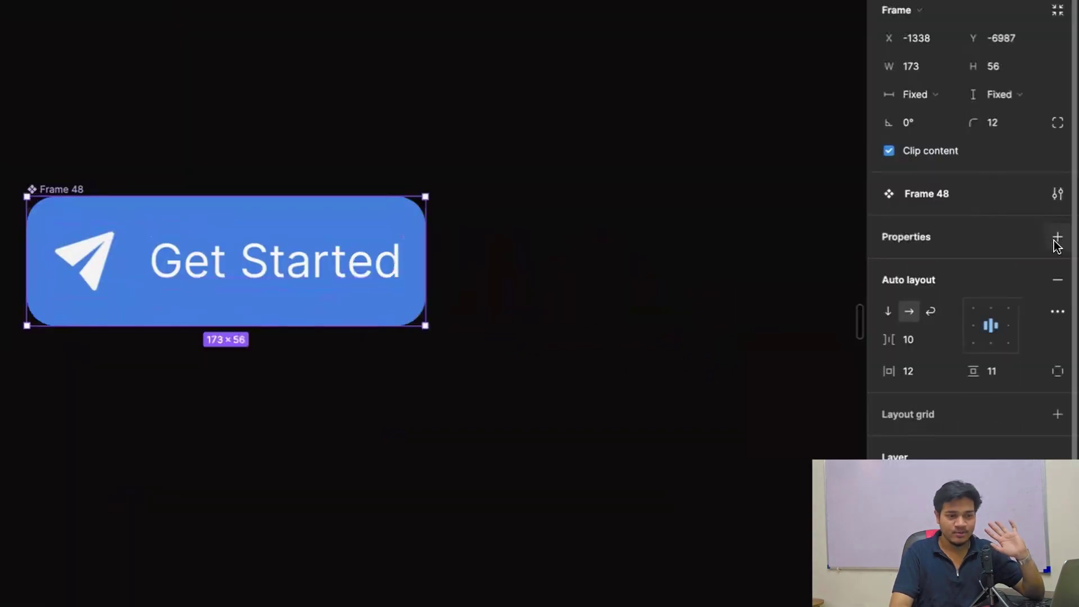
left_click(1057, 238)
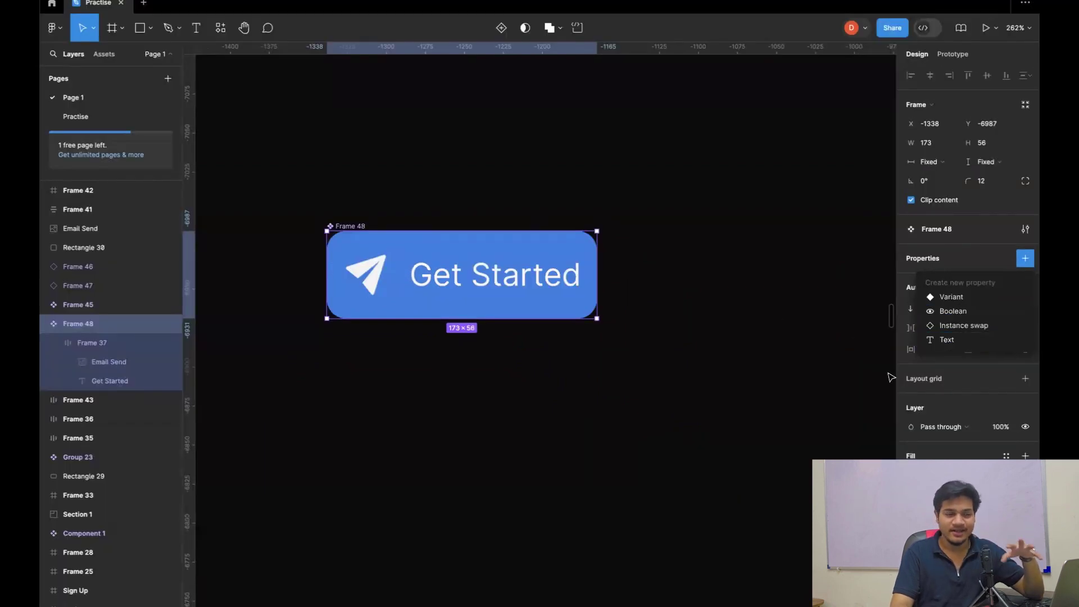
Create a text property named Basic Title with default value Get Started on Frame 48
left_click(537, 278)
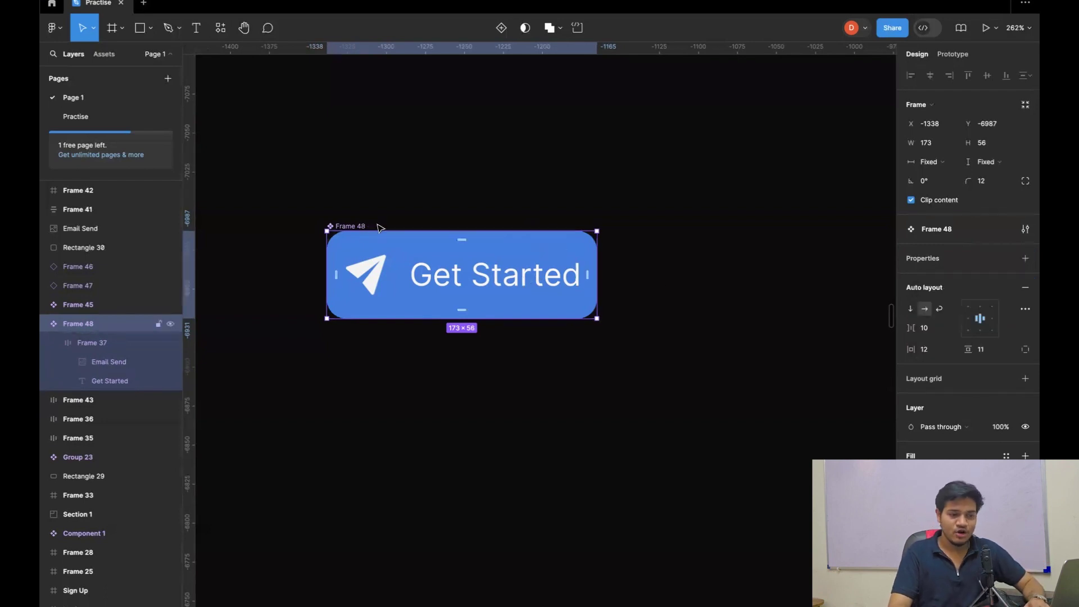
left_click(1026, 260)
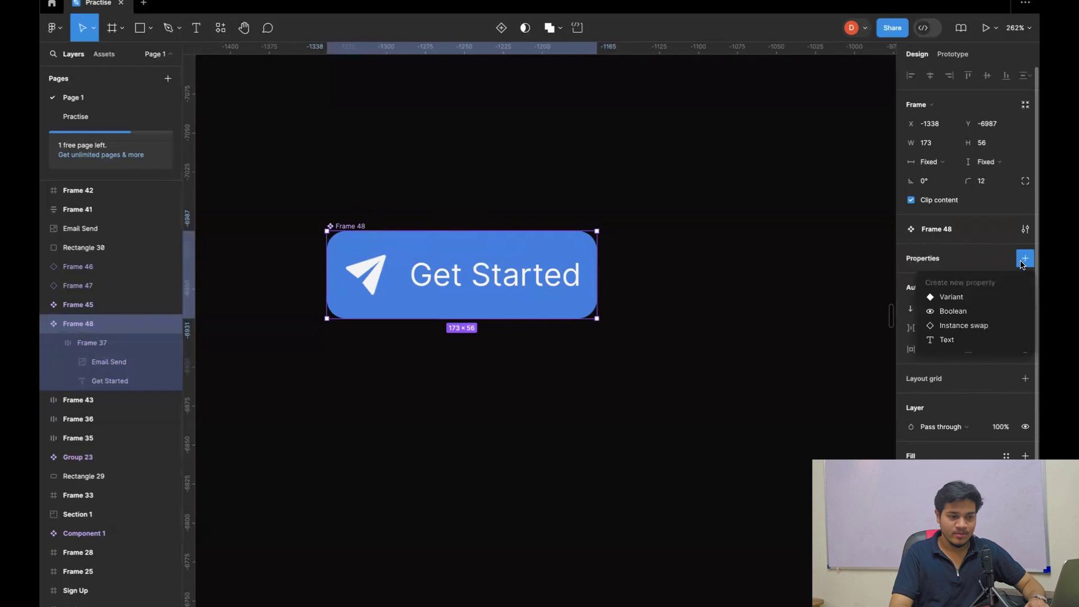
left_click(980, 340)
key("BackSpace")
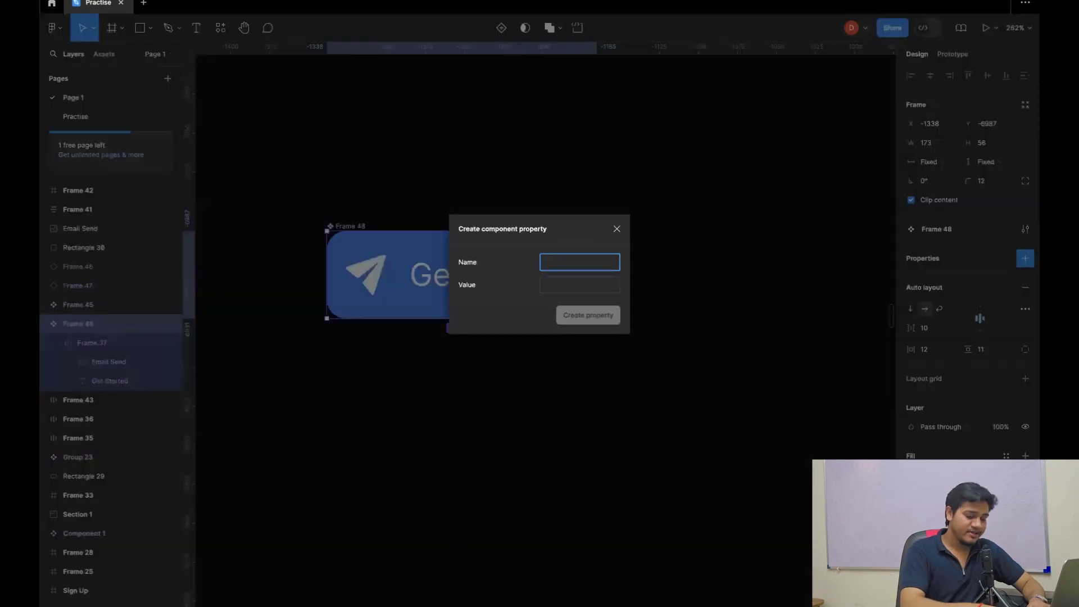
type("Basic Title")
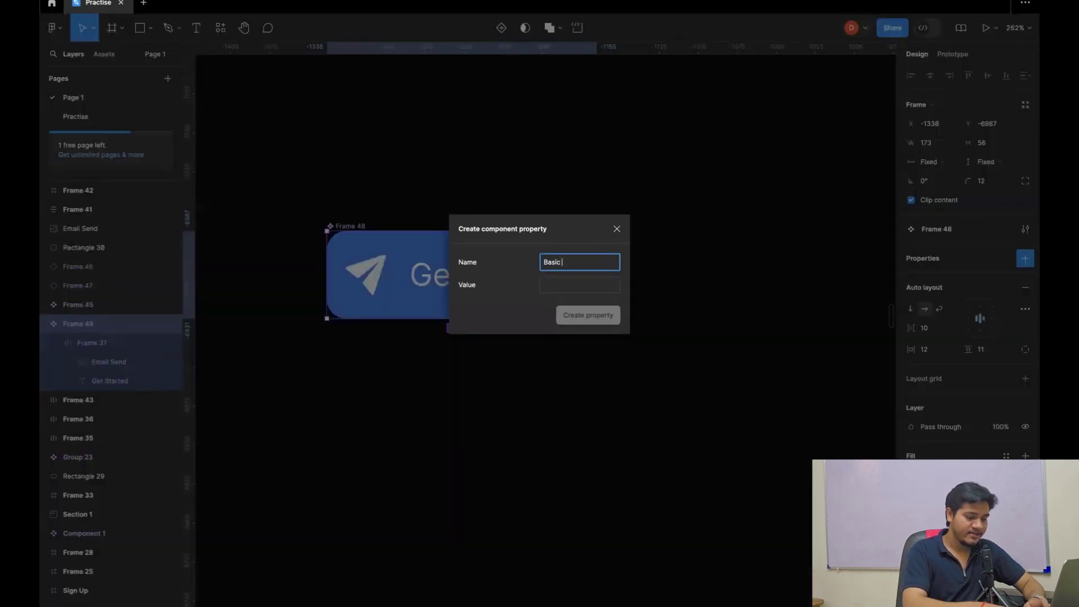
left_click(599, 284)
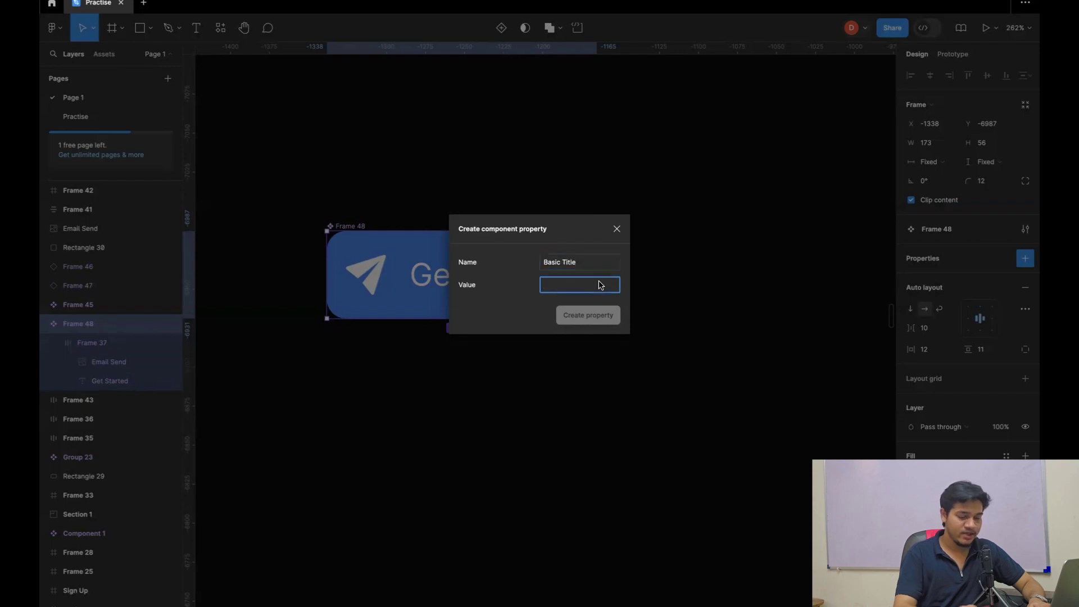
type("Get")
type("Started")
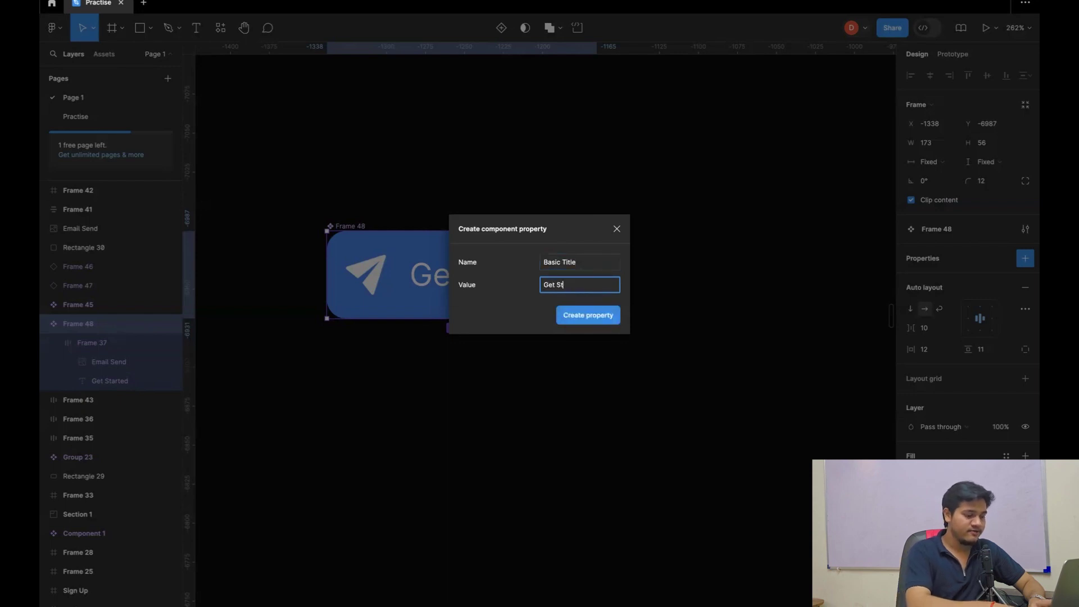
left_click(606, 316)
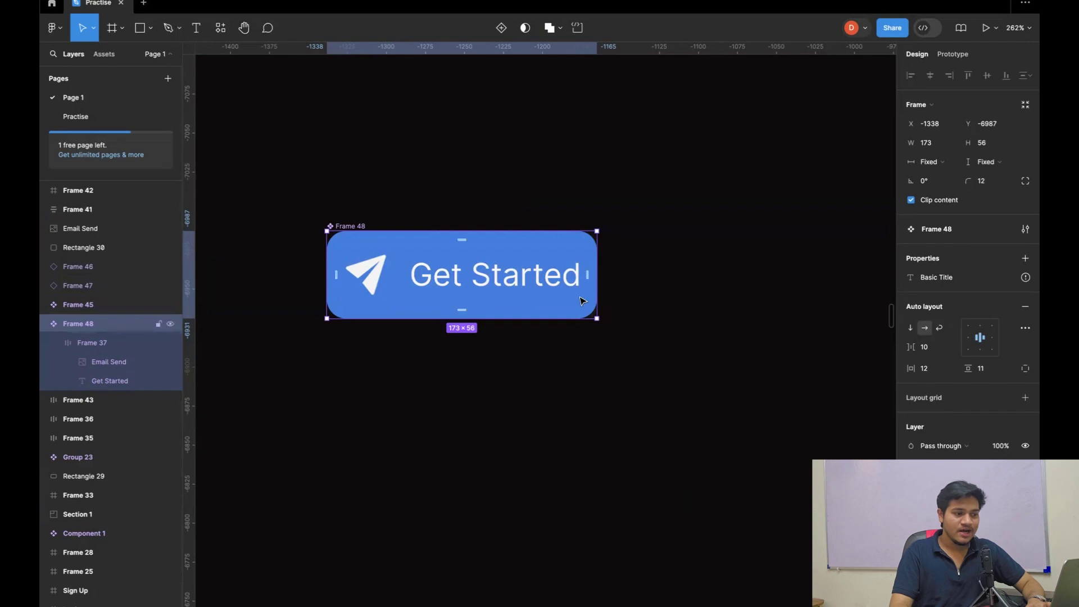
left_click(619, 342)
Bind the Get Started label text layer to the Basic Title text property
left_click(129, 381)
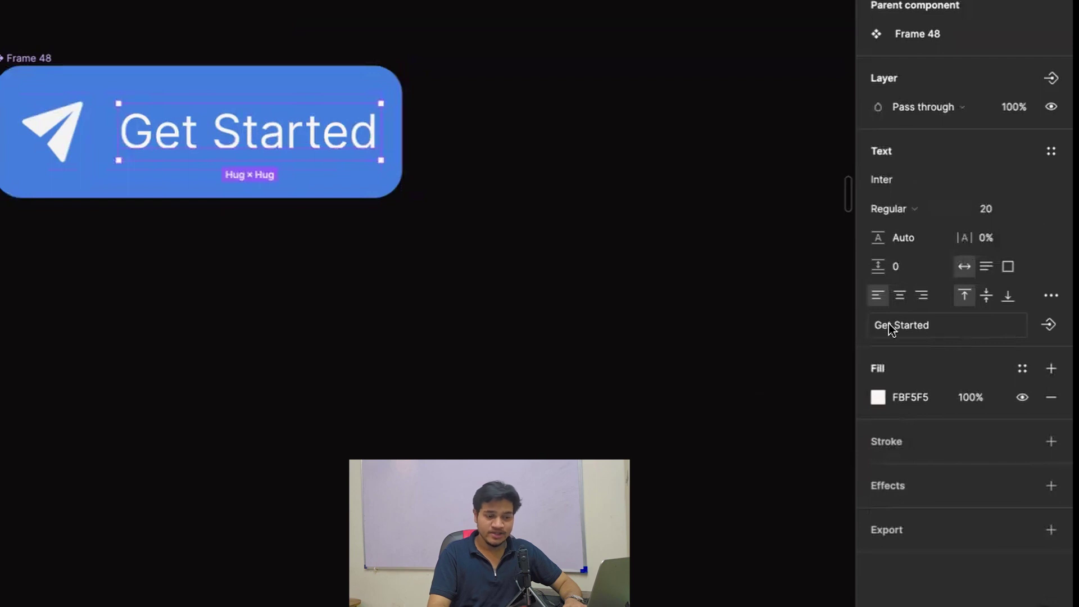
left_click(1050, 329)
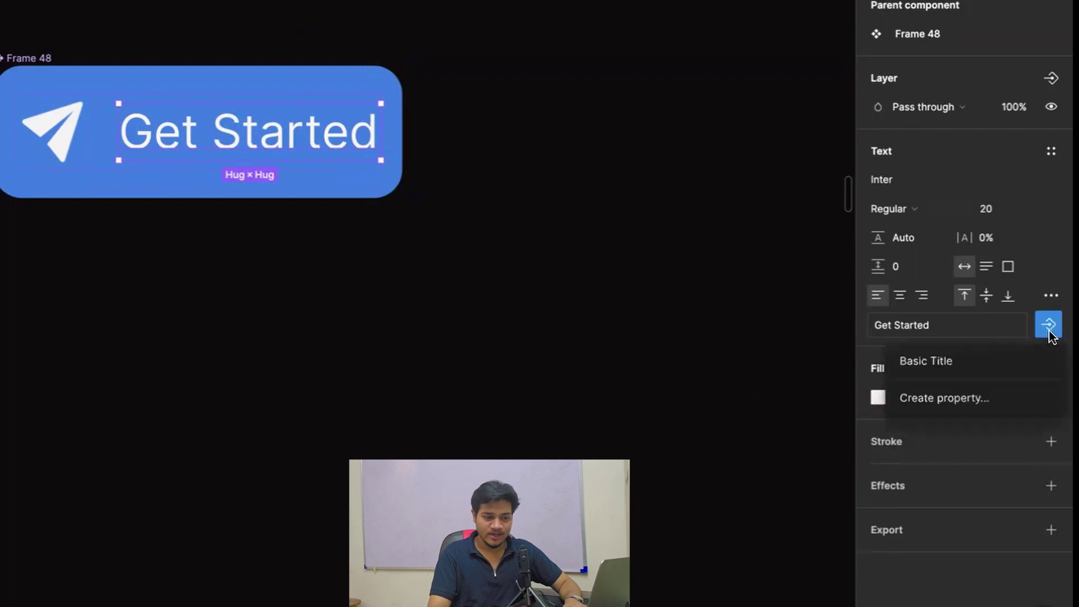
left_click(1007, 363)
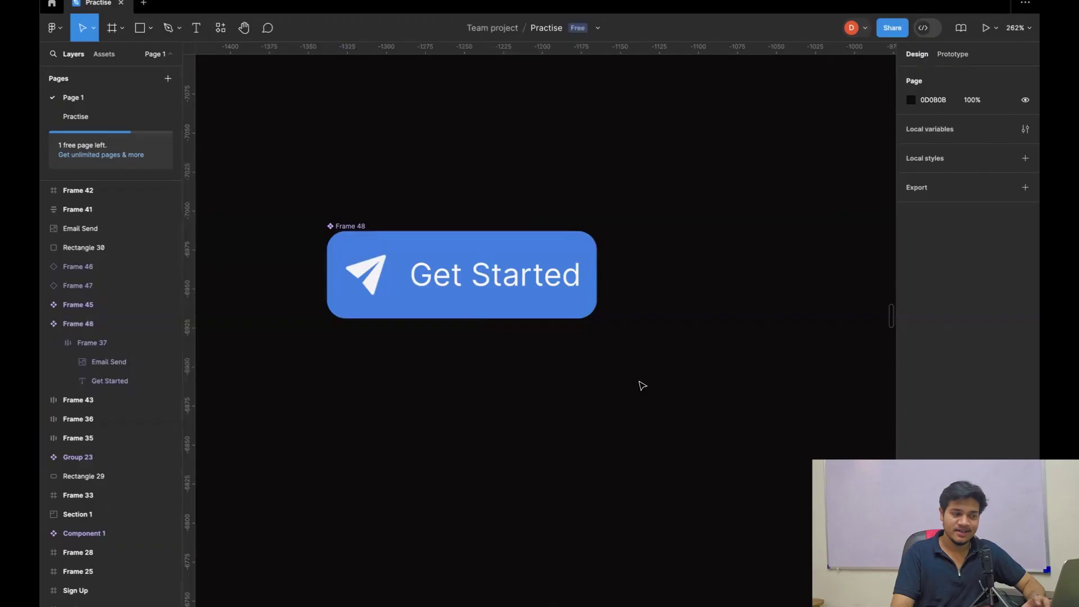
left_click(470, 299)
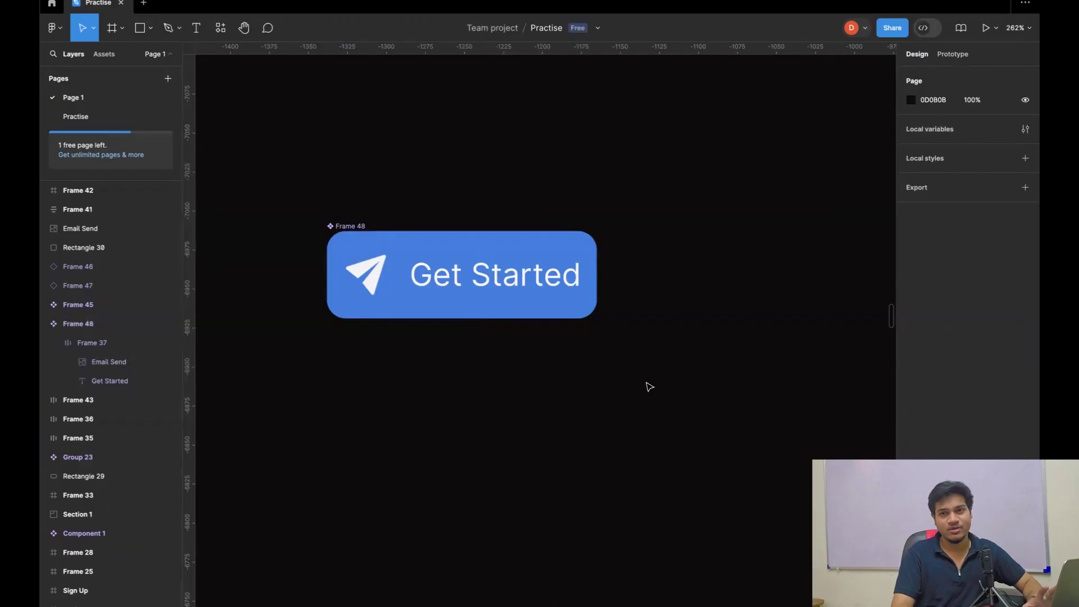
left_click(518, 306)
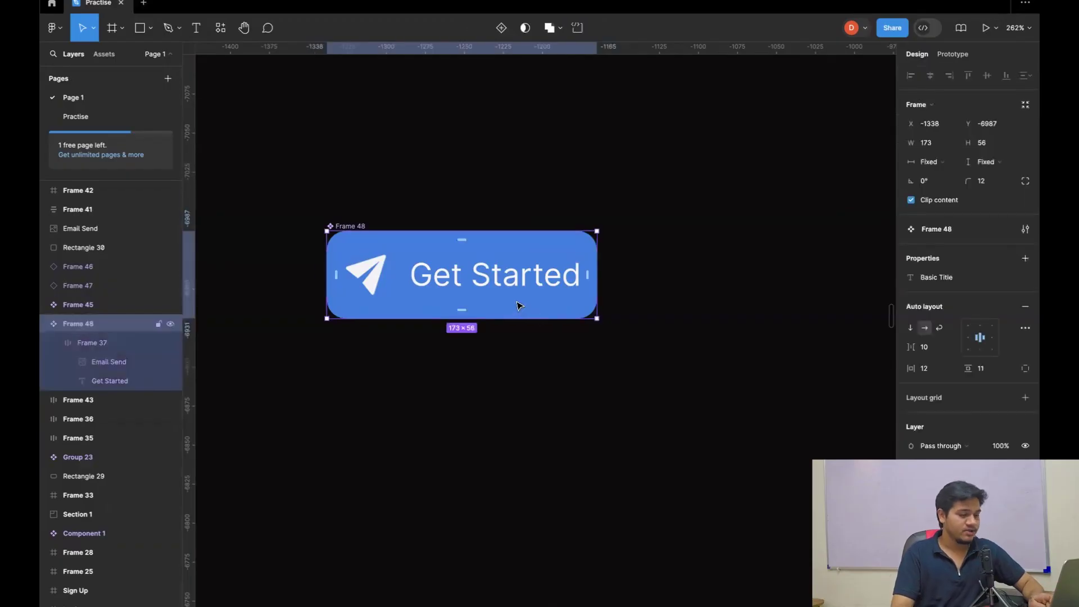
Alt-drag a Frame 49 instance below the original and set its Basic Title to Started
scroll(519, 306, "down", 2)
left_click_drag(542, 272, 543, 383)
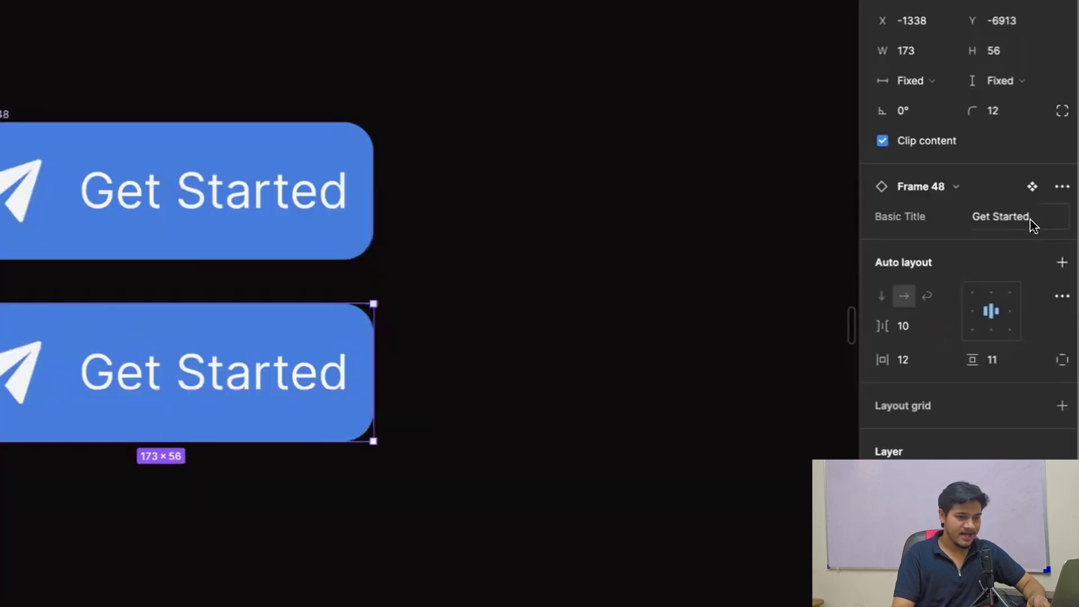
left_click(1006, 250)
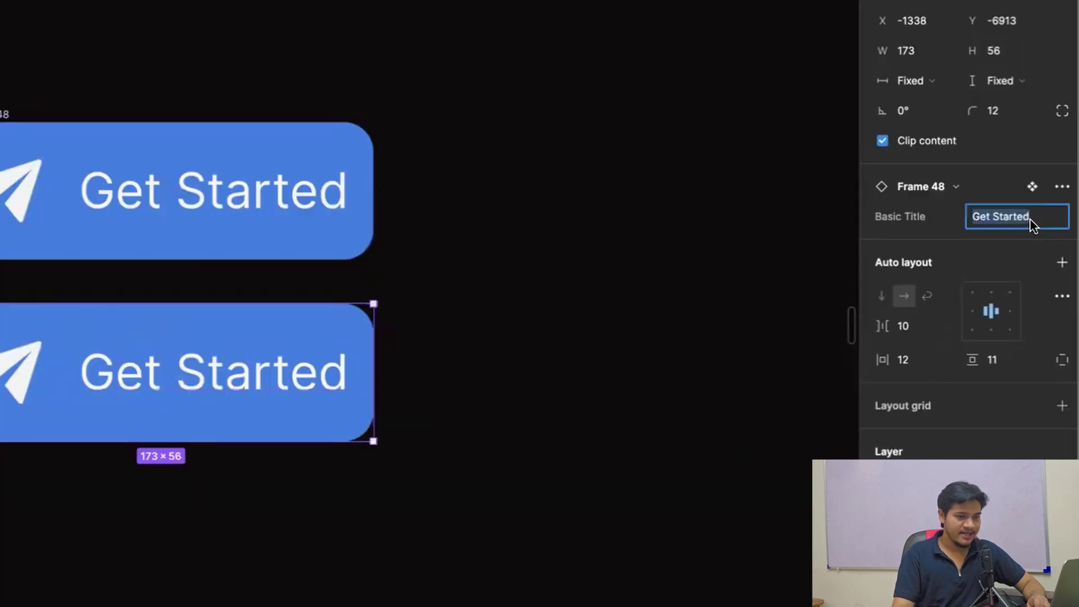
key("BackSpace")
type("Started")
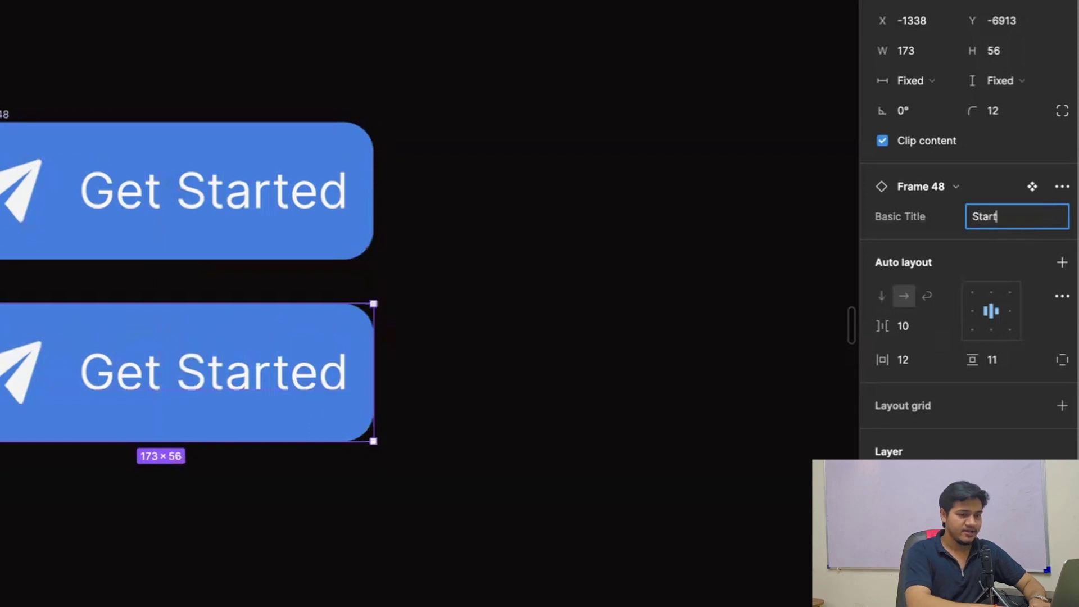
left_click(415, 479)
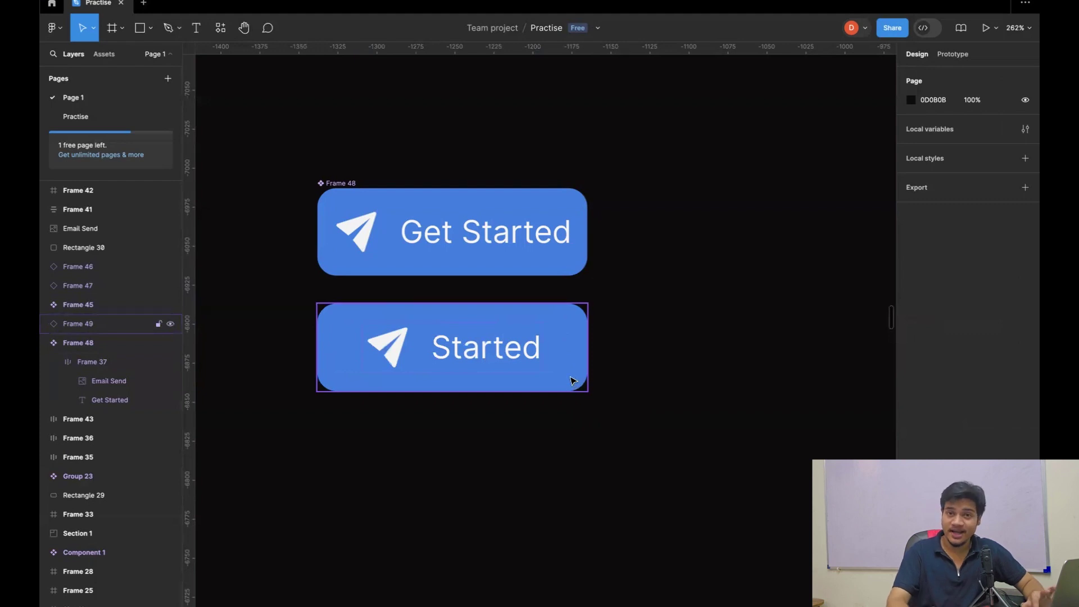
left_click(565, 348)
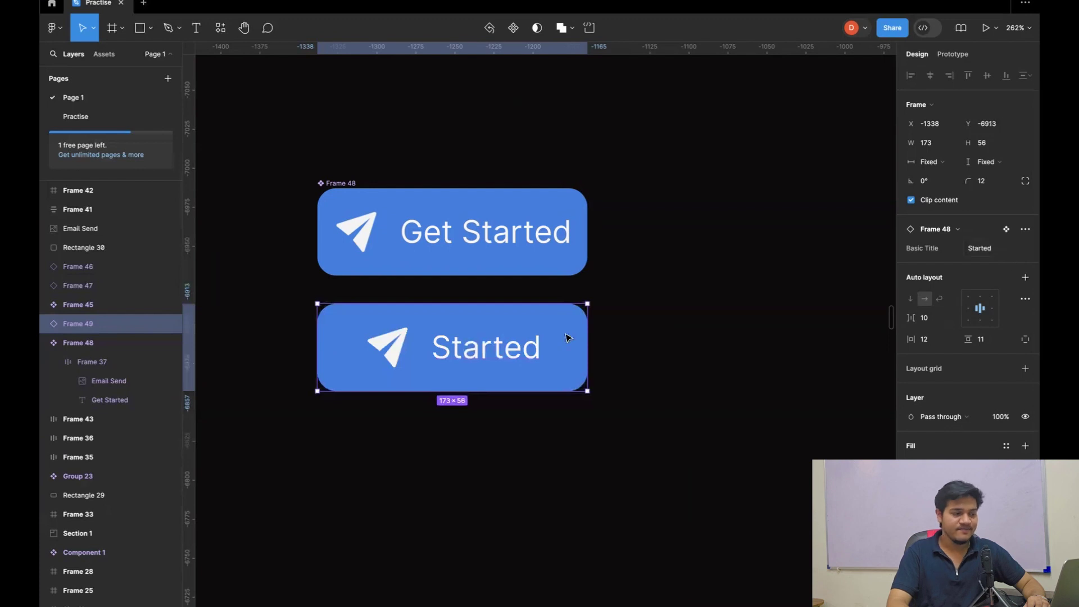
left_click(651, 297)
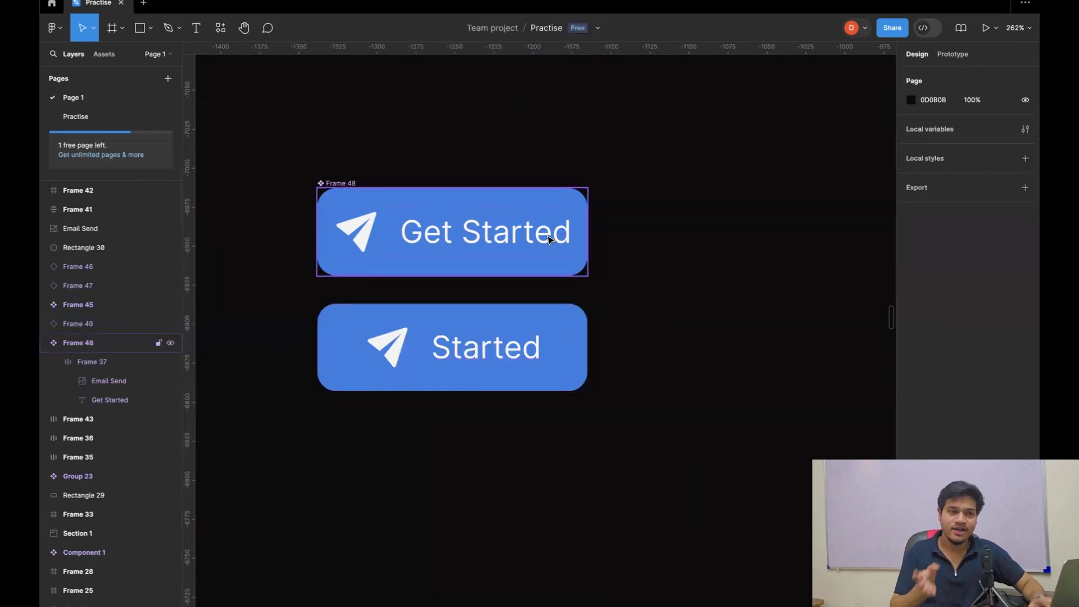
Create a Show Get Started boolean property from the label layer's visibility, defaulting to True
double_click(512, 234)
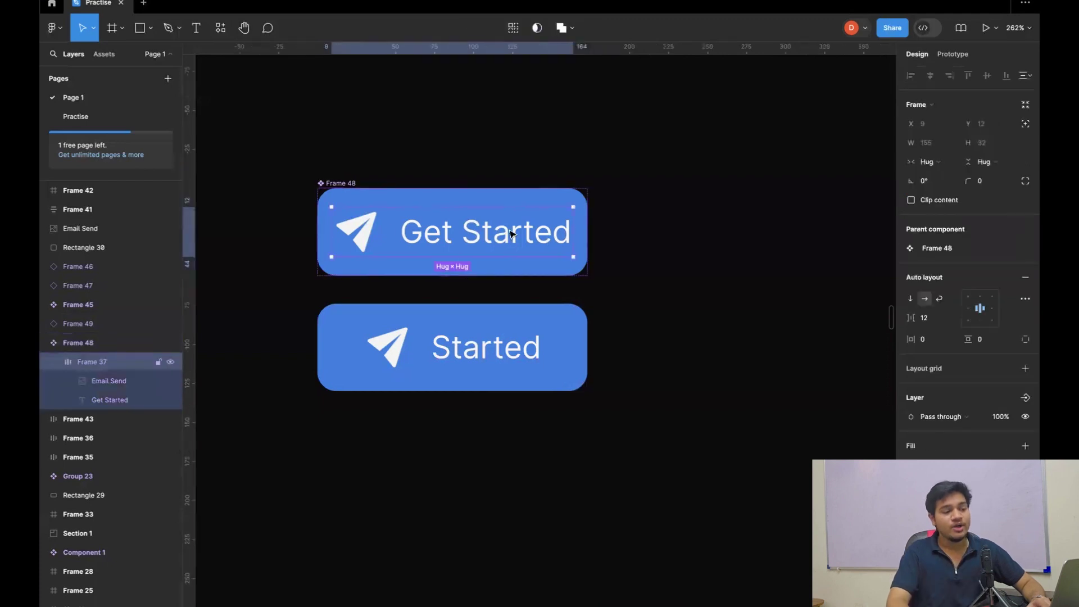
double_click(512, 233)
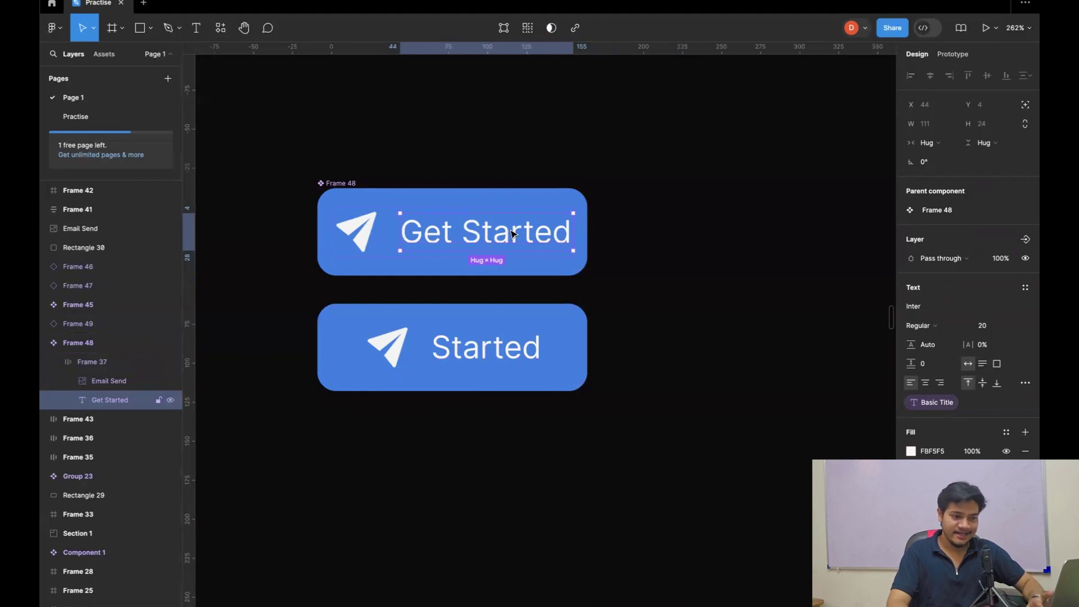
left_click(1022, 243)
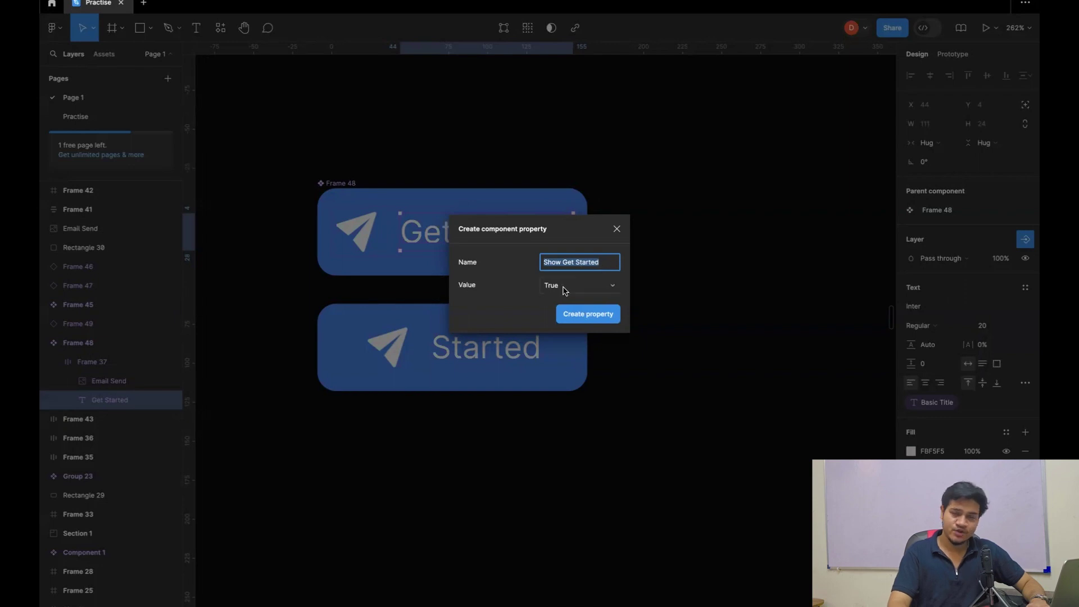
left_click(585, 316)
left_click(633, 325)
left_click(578, 353)
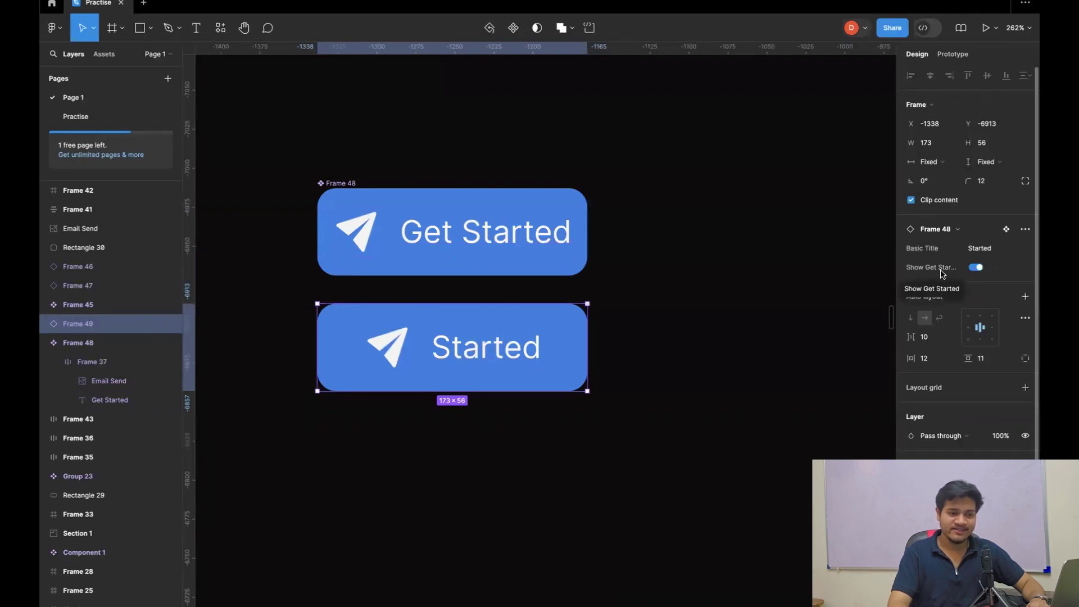
Test Show Get Started on the Started copy, turning its label off and back on
left_click(976, 269)
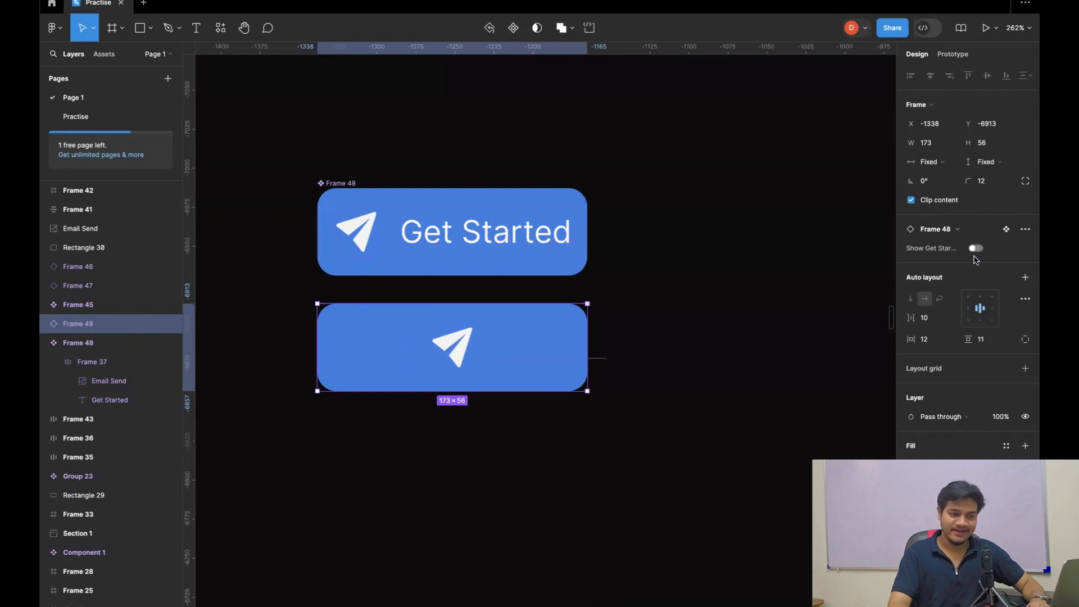
left_click(975, 249)
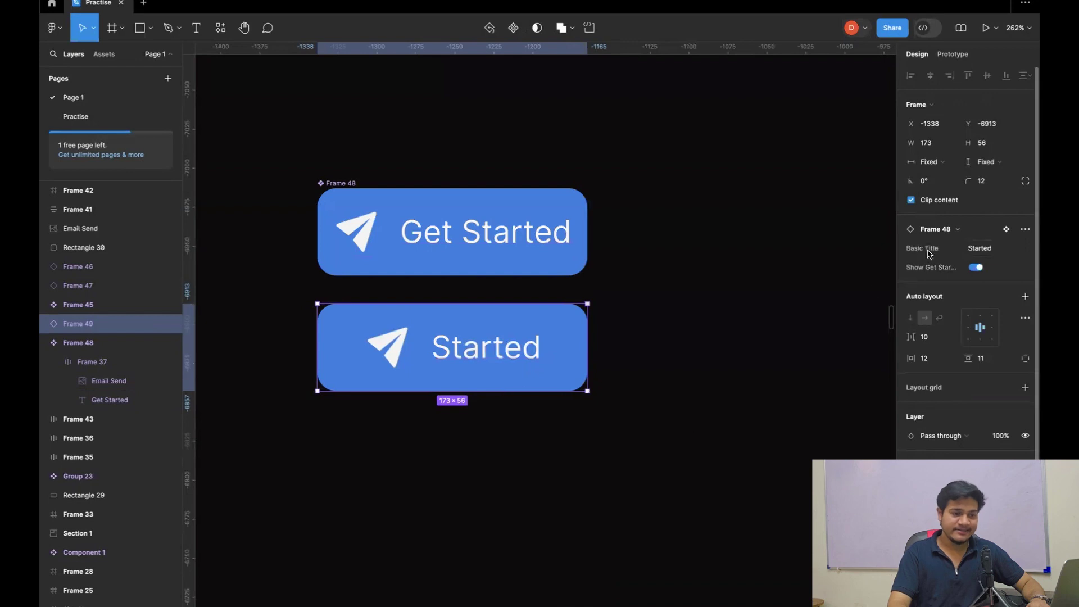
scroll(689, 414, "down", 3)
left_click(689, 415)
Drag another copy of the button below Started and toggle its label off and on
left_click(589, 138)
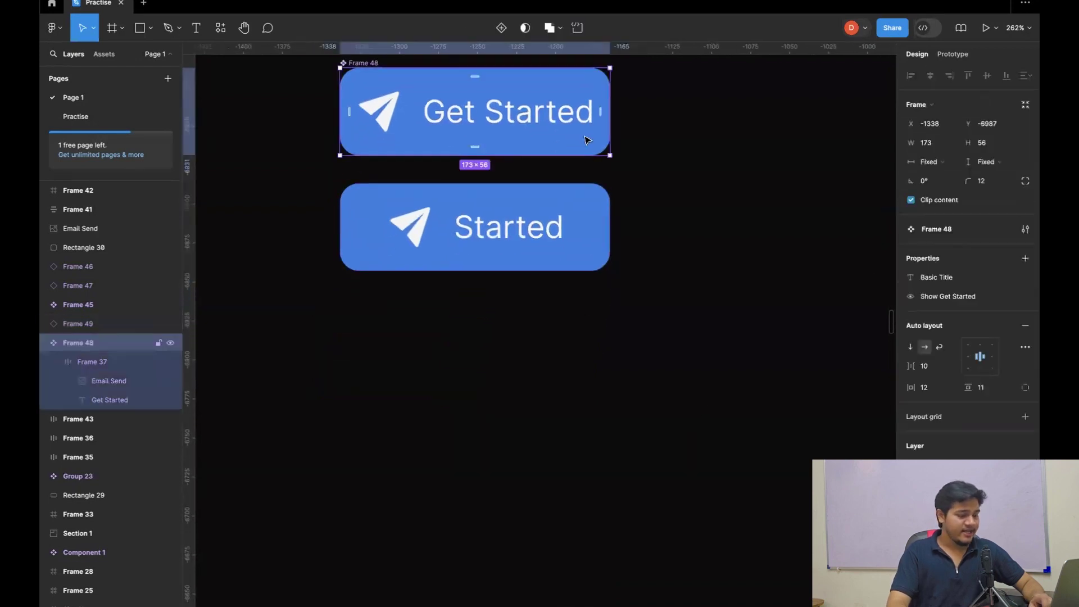
left_click_drag(589, 138, 589, 373)
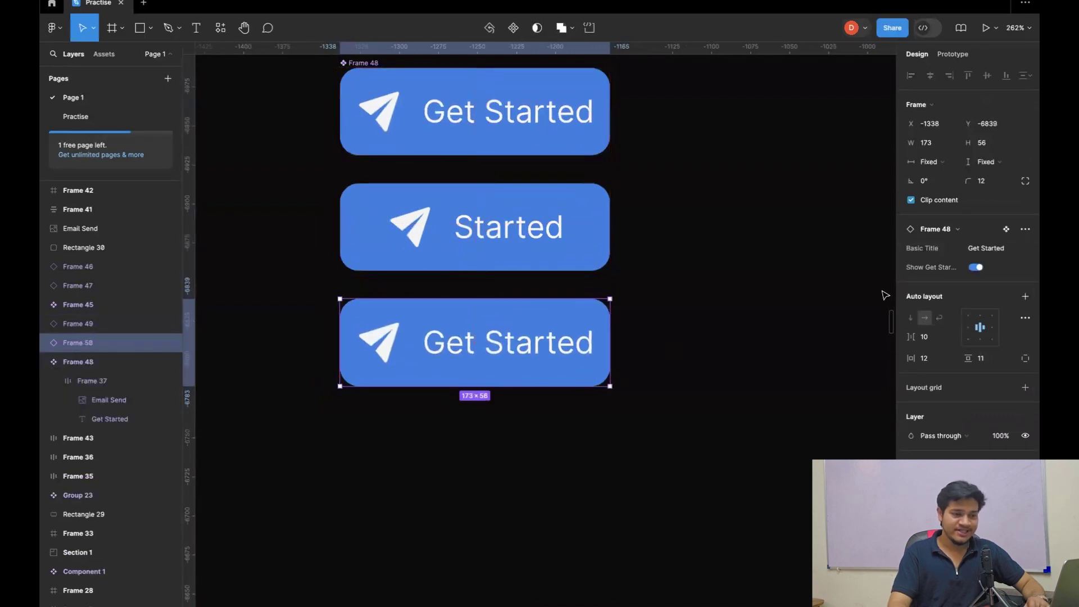
left_click(976, 268)
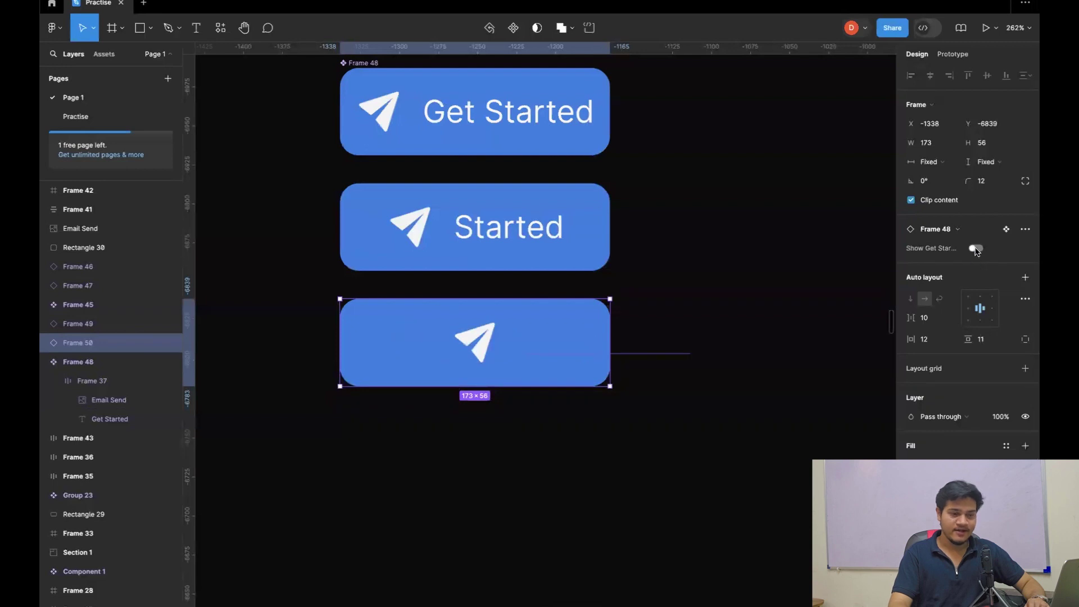
left_click(976, 249)
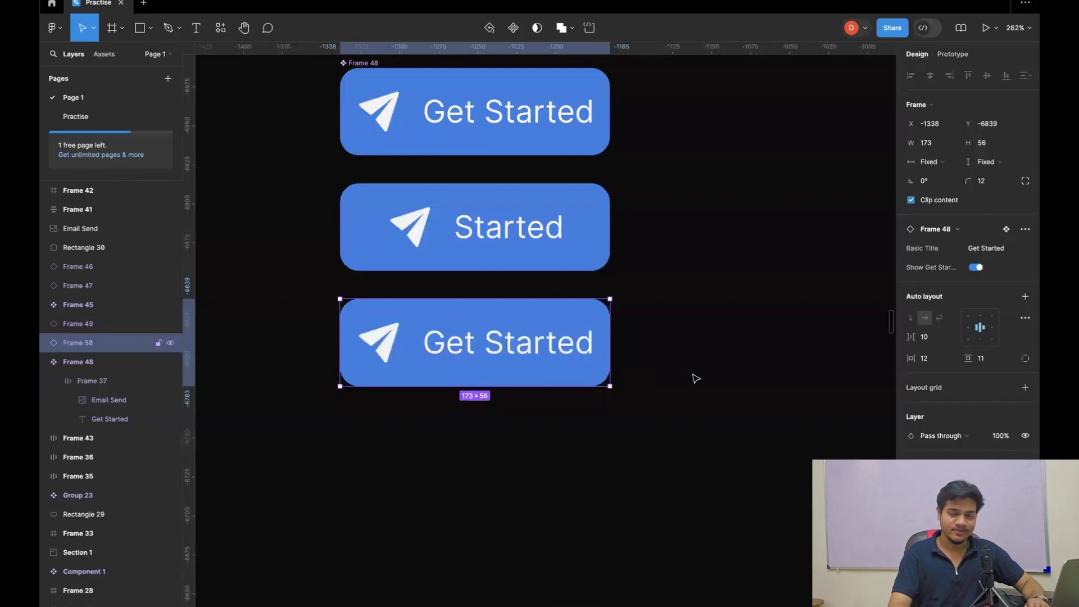
left_click(724, 375)
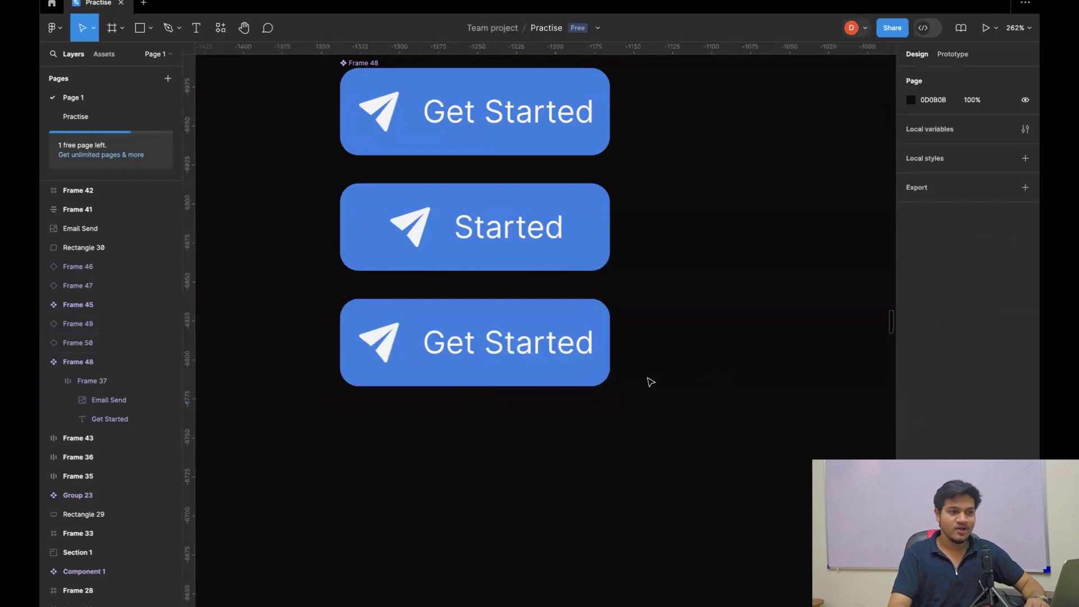
Delete the bottom Get Started copy and the Started copy, leaving only Frame 48
scroll(652, 382, "down", 3)
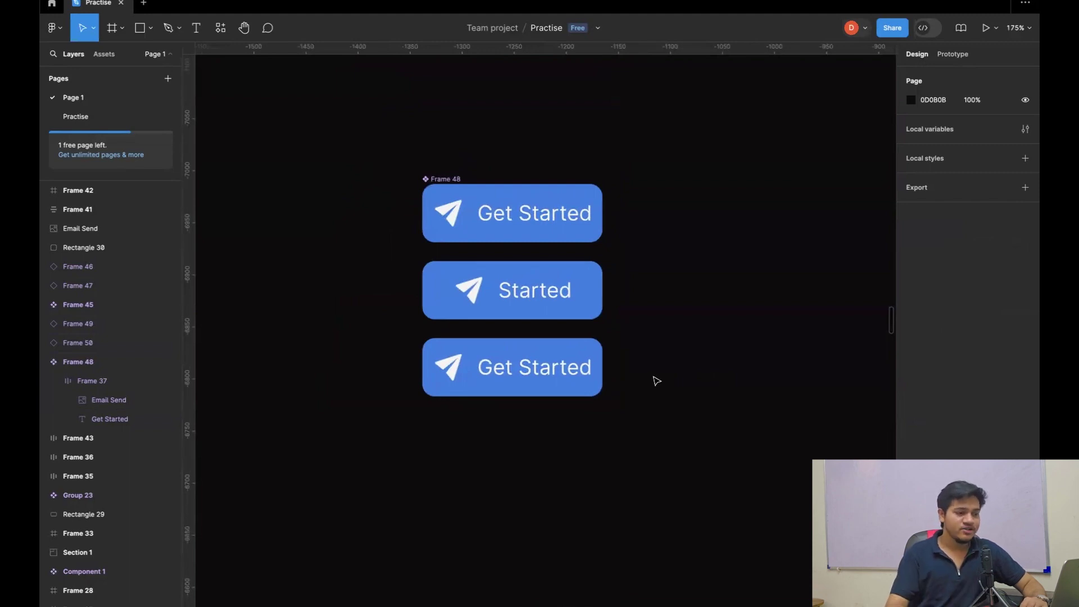
left_click(544, 206)
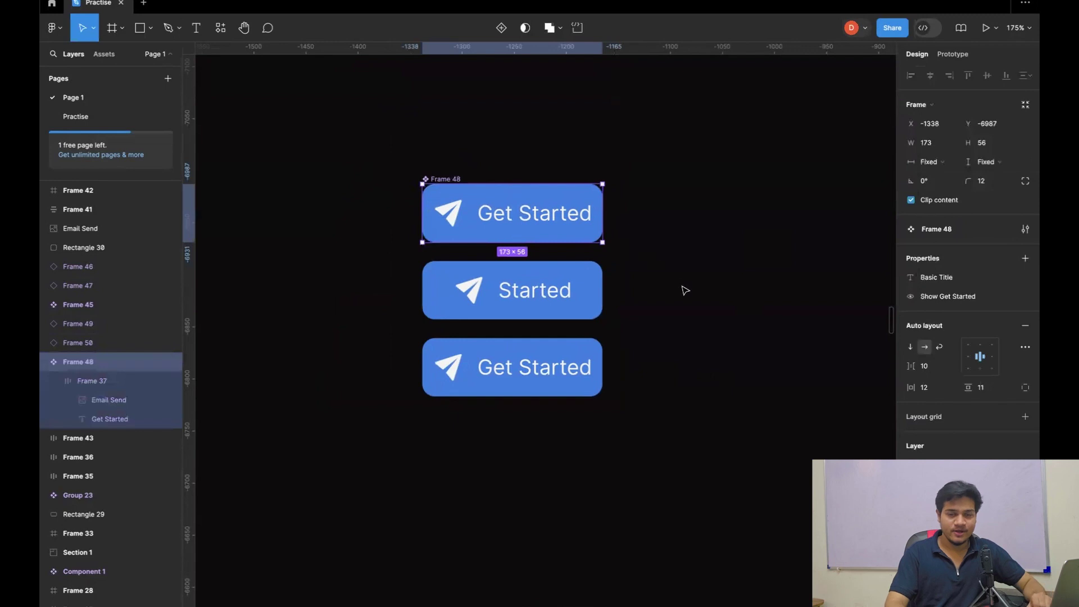
left_click(642, 328)
left_click(586, 383)
key("Delete")
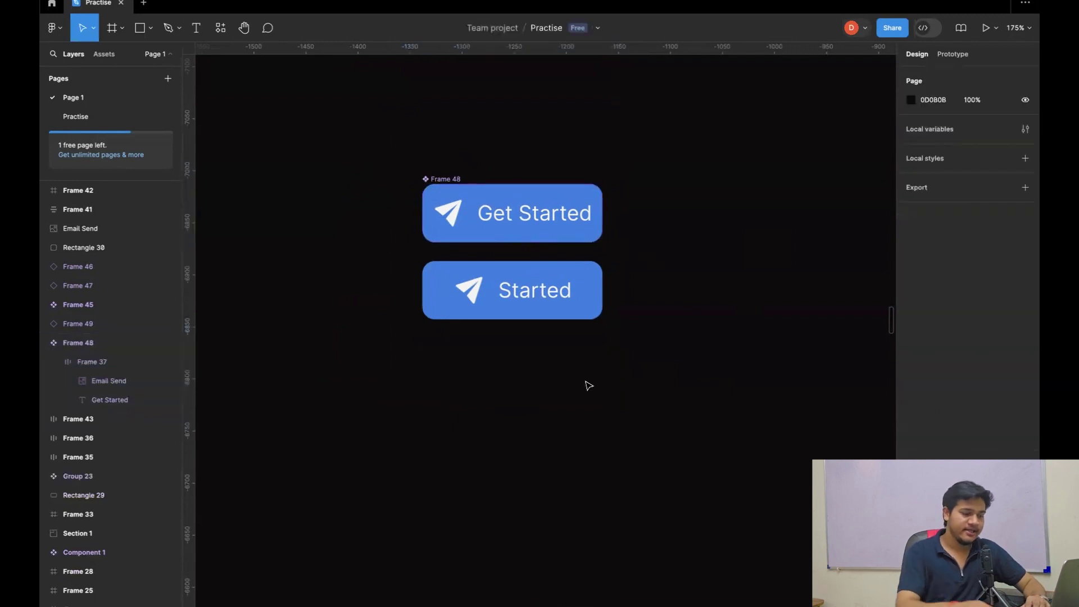
scroll(680, 371, "right", 5)
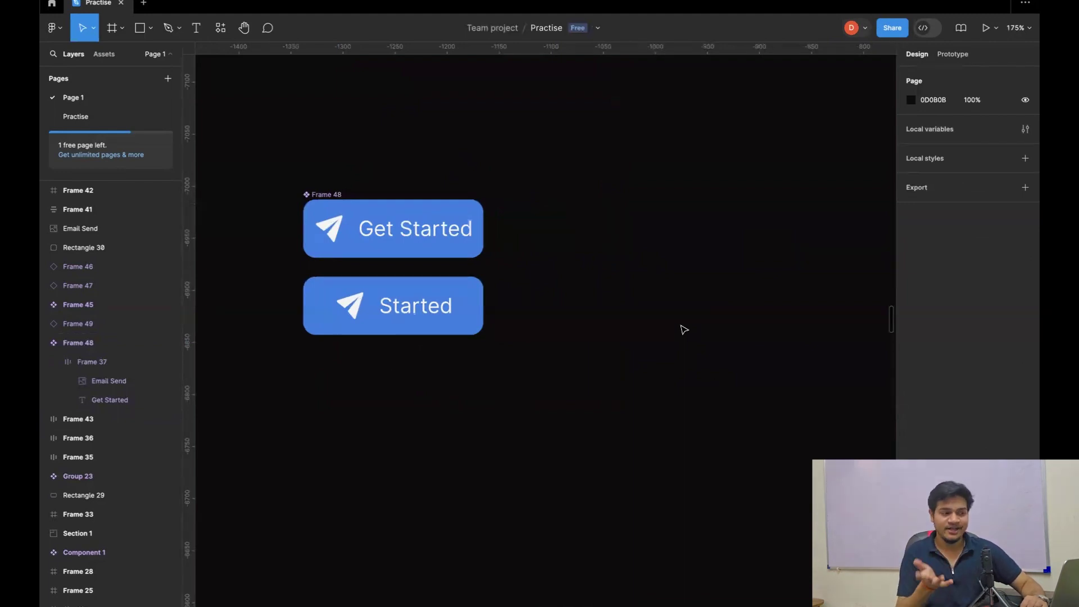
left_click(465, 324)
key("Delete")
scroll(465, 324, "down", 1)
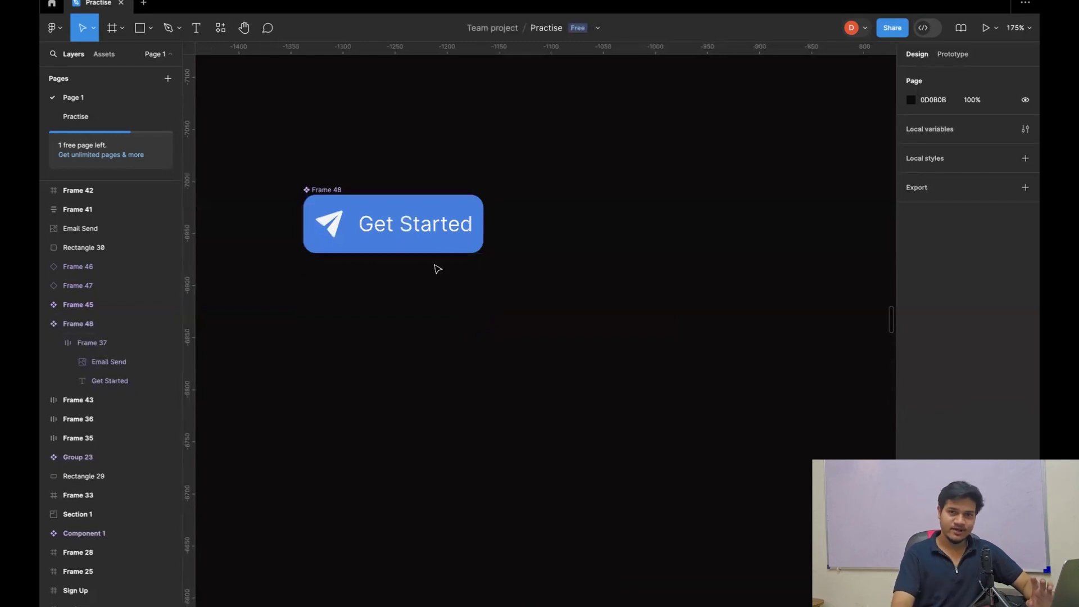
Create a Show Email Send boolean property tied to the paper-plane icon's visibility
left_click(453, 251)
double_click(338, 230)
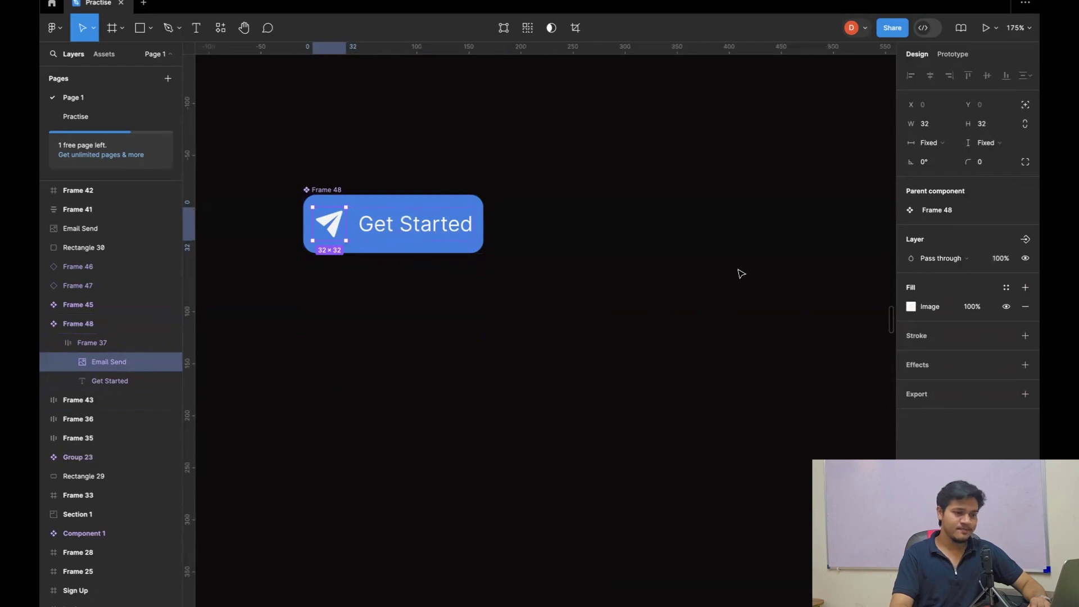
left_click(1027, 240)
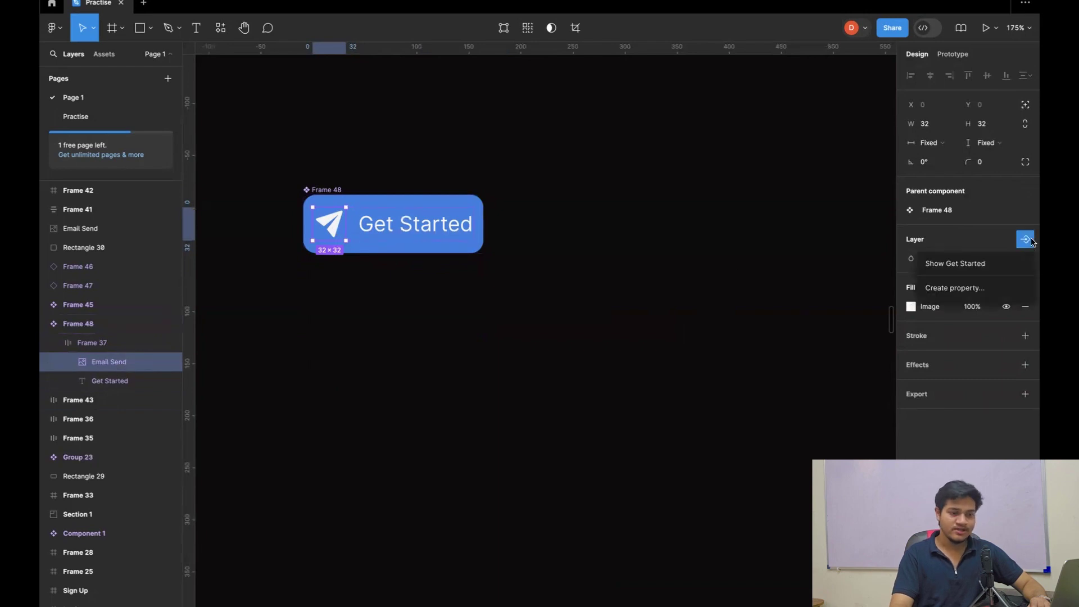
left_click(988, 288)
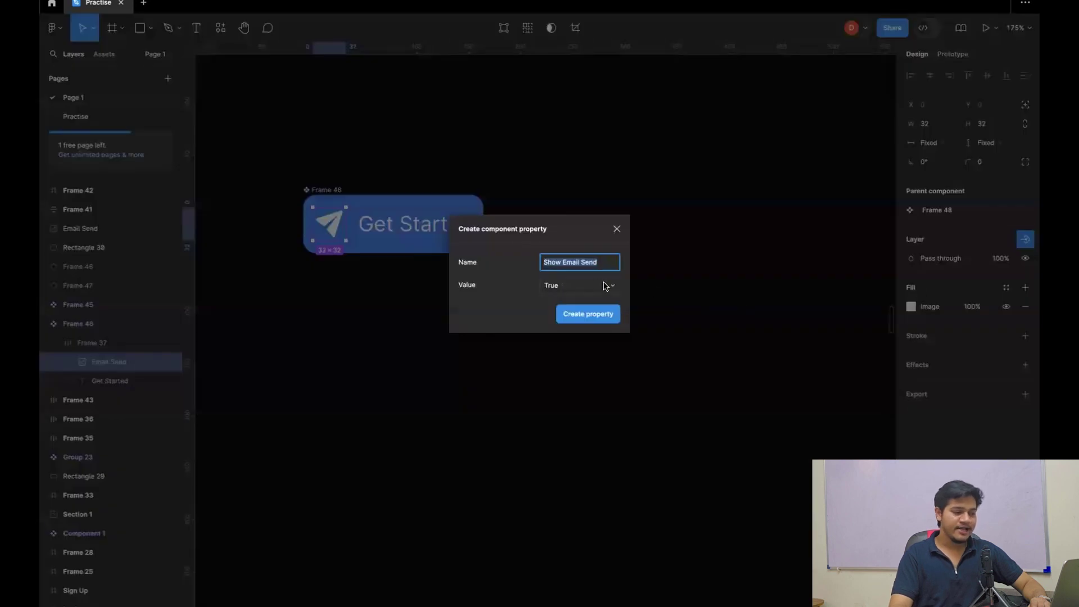
left_click(608, 316)
Alt-drag a Frame 49 instance of the button below the original
left_click(543, 350)
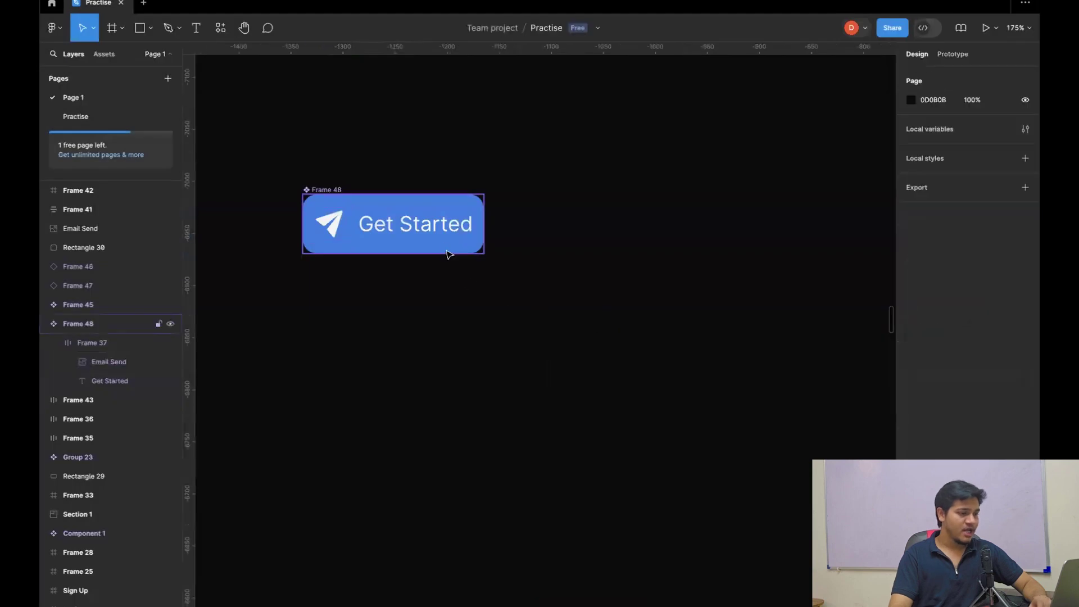
left_click(448, 249)
left_click_drag(448, 249, 452, 322)
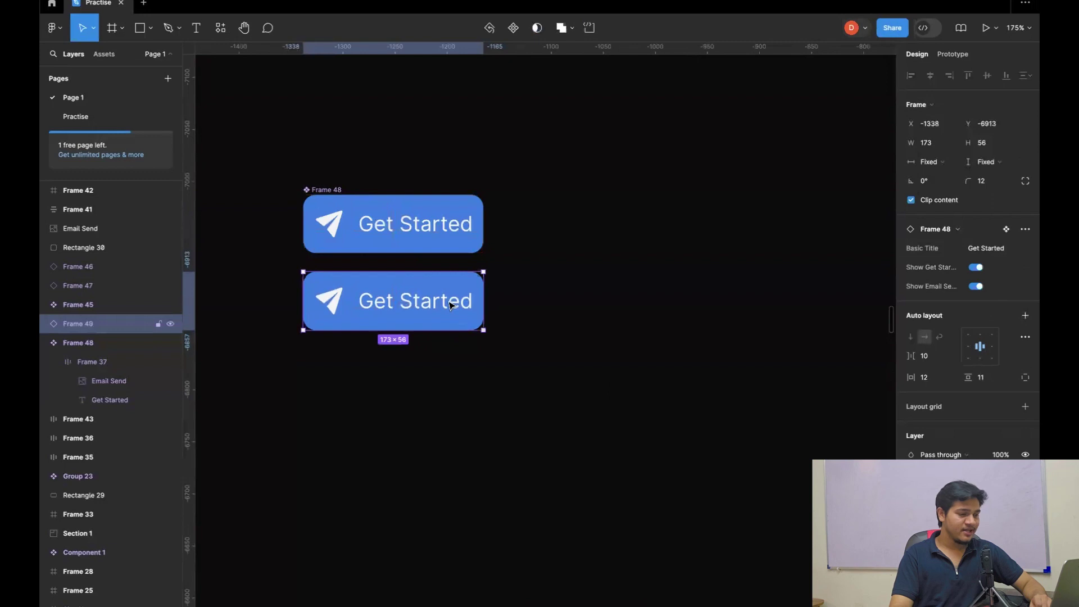
Make one copy icon-only and shorten the next copy's Basic Title to 'Started'
left_click(977, 268)
left_click(618, 365)
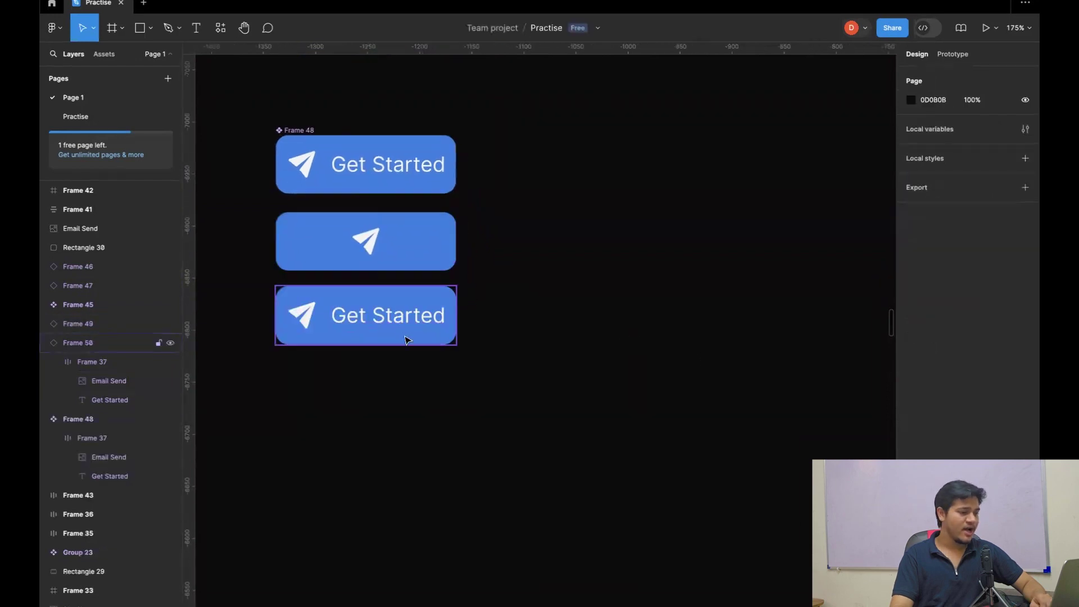
left_click(404, 337)
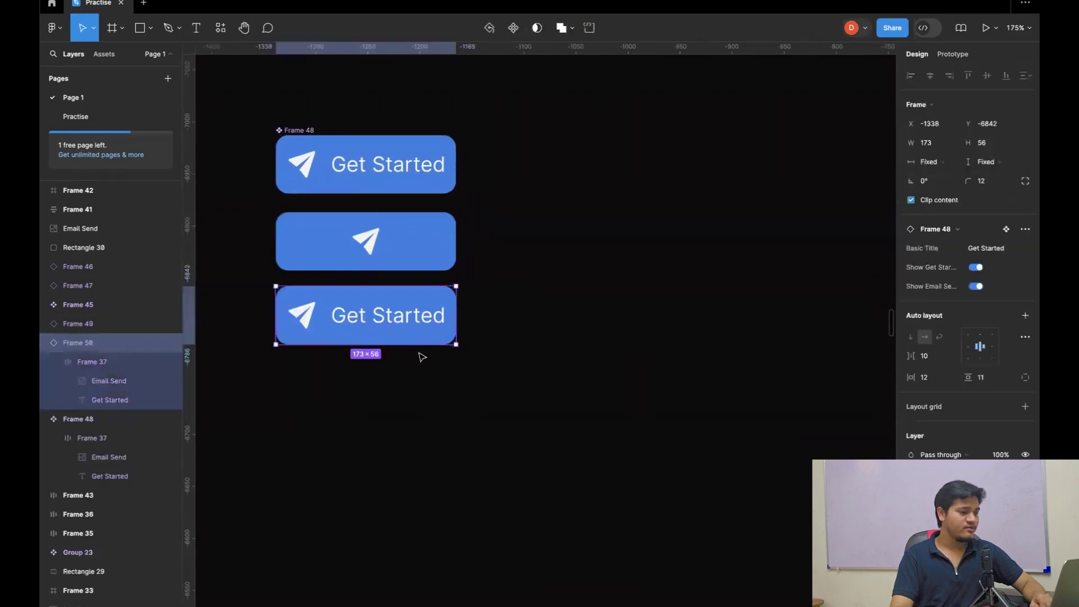
left_click(981, 248)
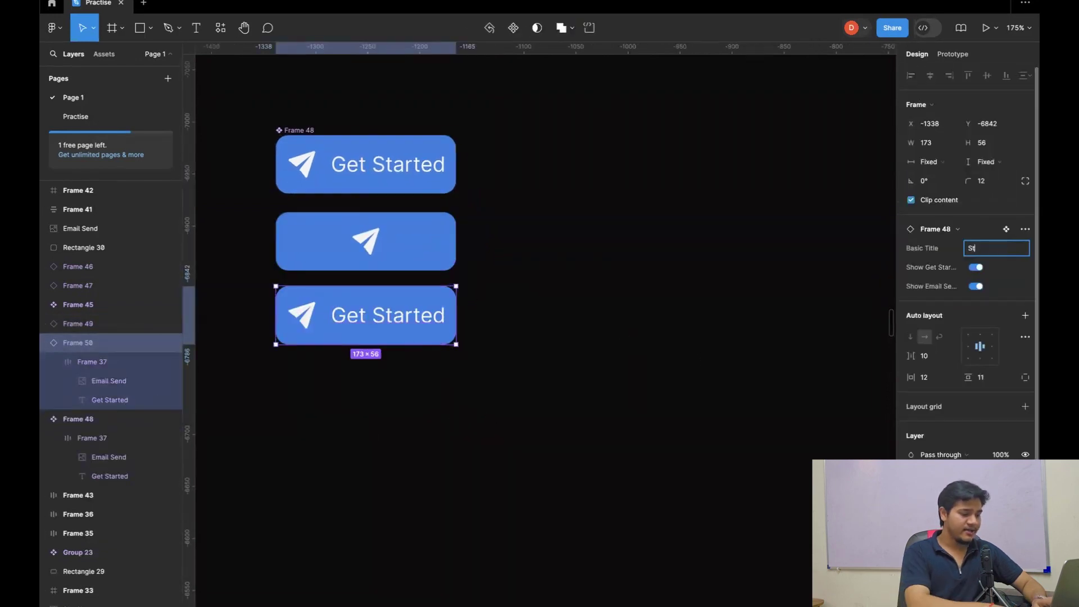
key("BackSpace")
key("BackSpace")
key("BackSpace")
key("BackSpace")
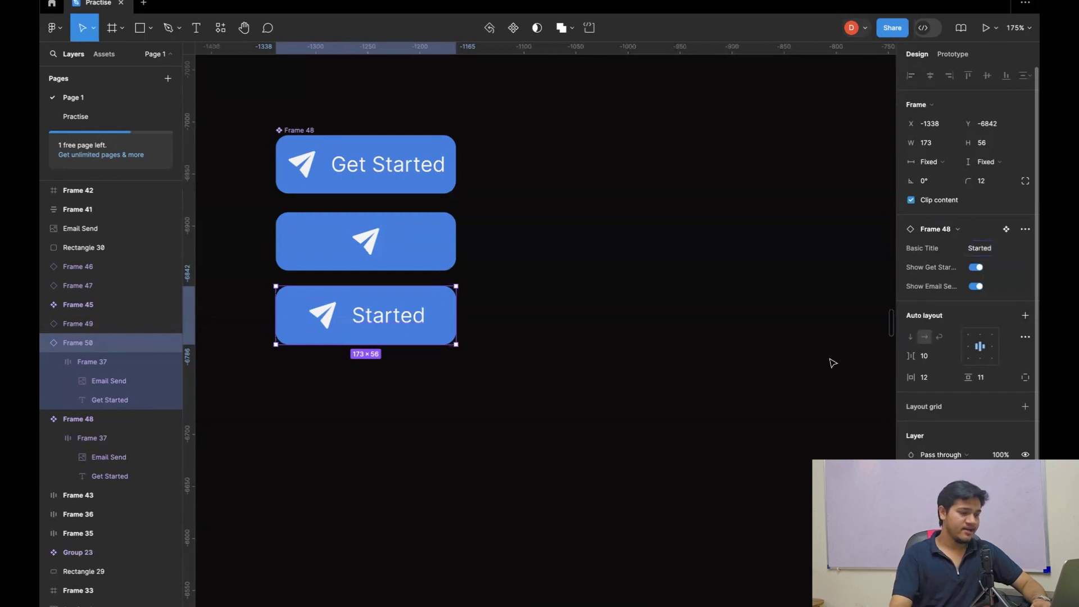
left_click(628, 375)
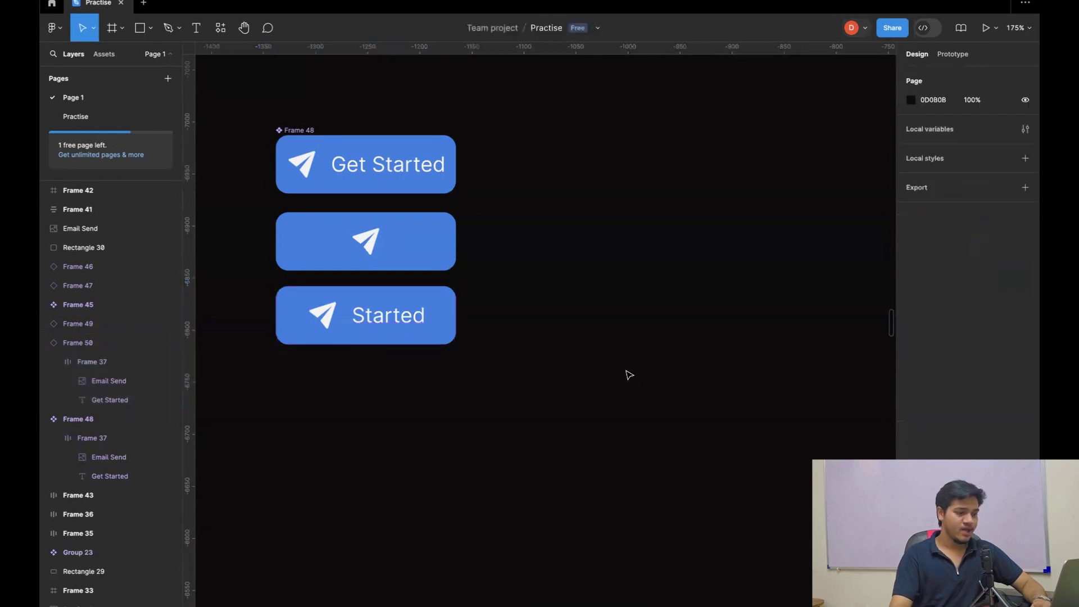
Paste another button copy and turn off Show Email Send, leaving only the Get Started label
key("ctrl+v")
left_click(511, 399)
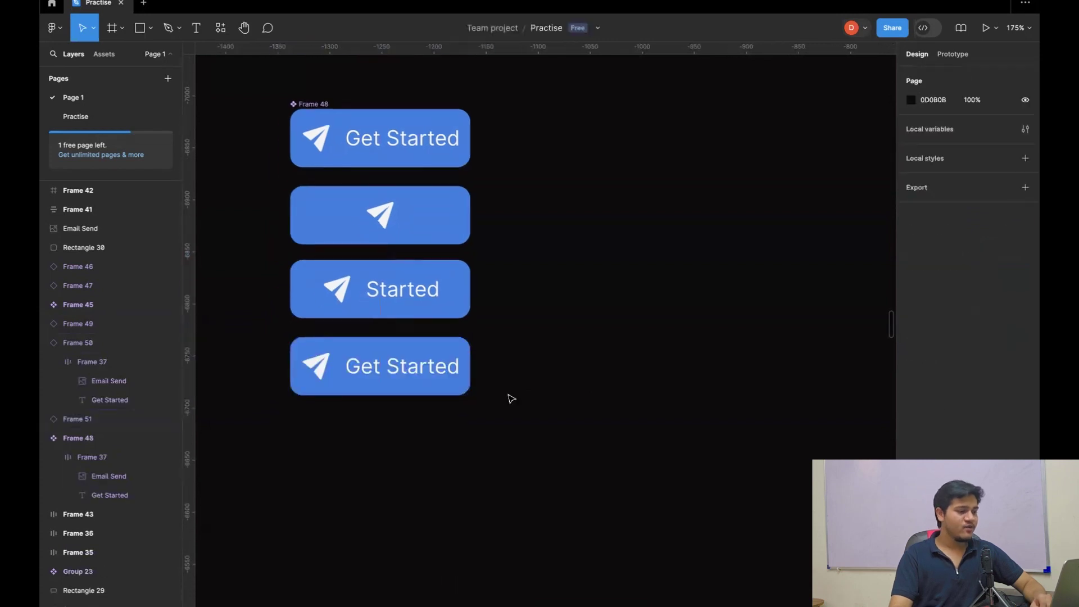
left_click(457, 394)
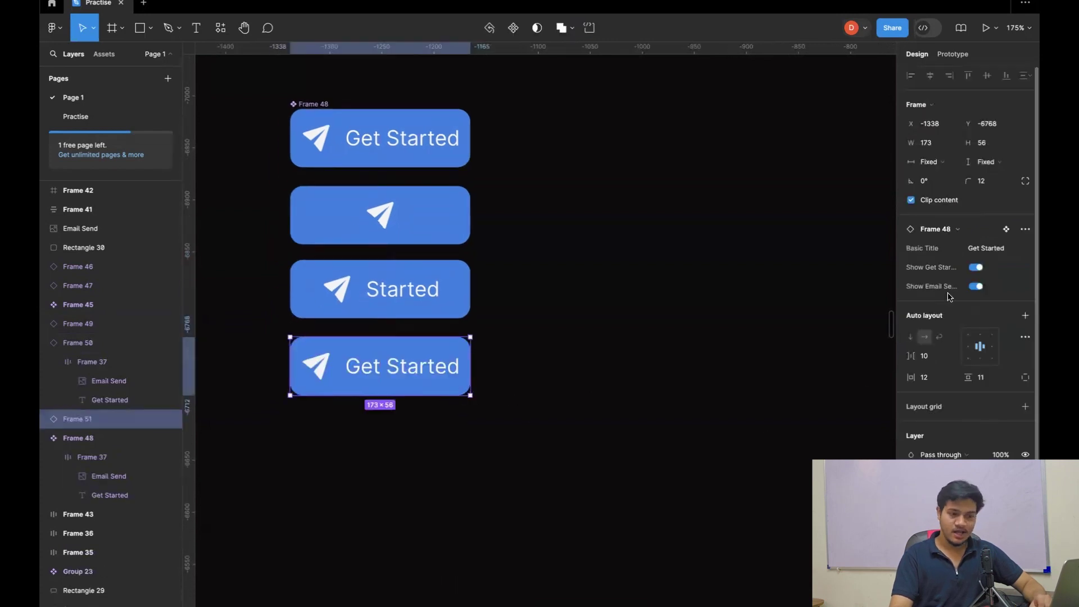
left_click(977, 269)
left_click(583, 427)
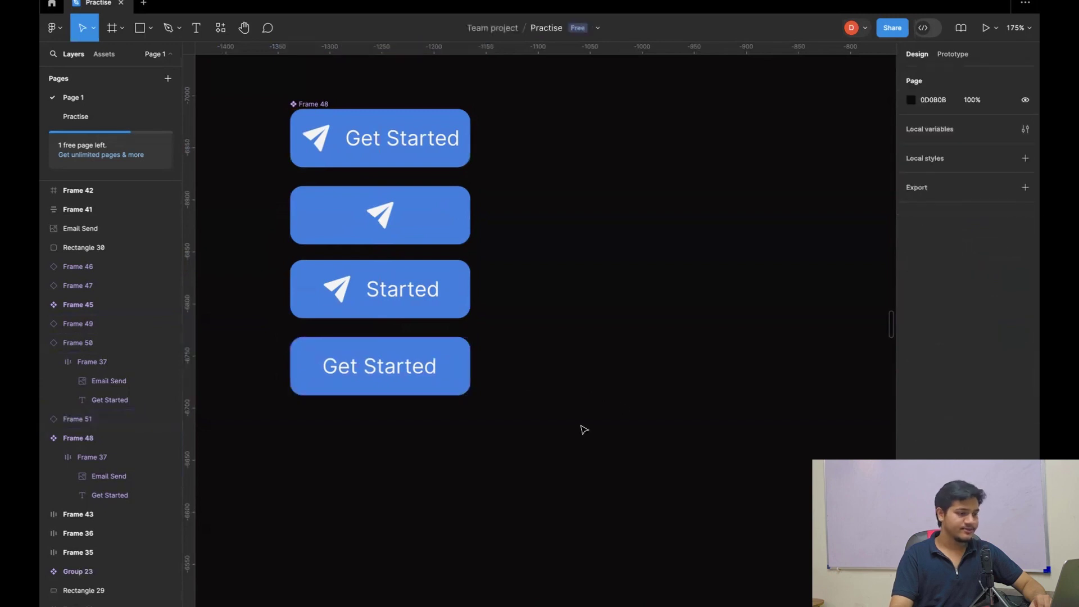
left_click(433, 164)
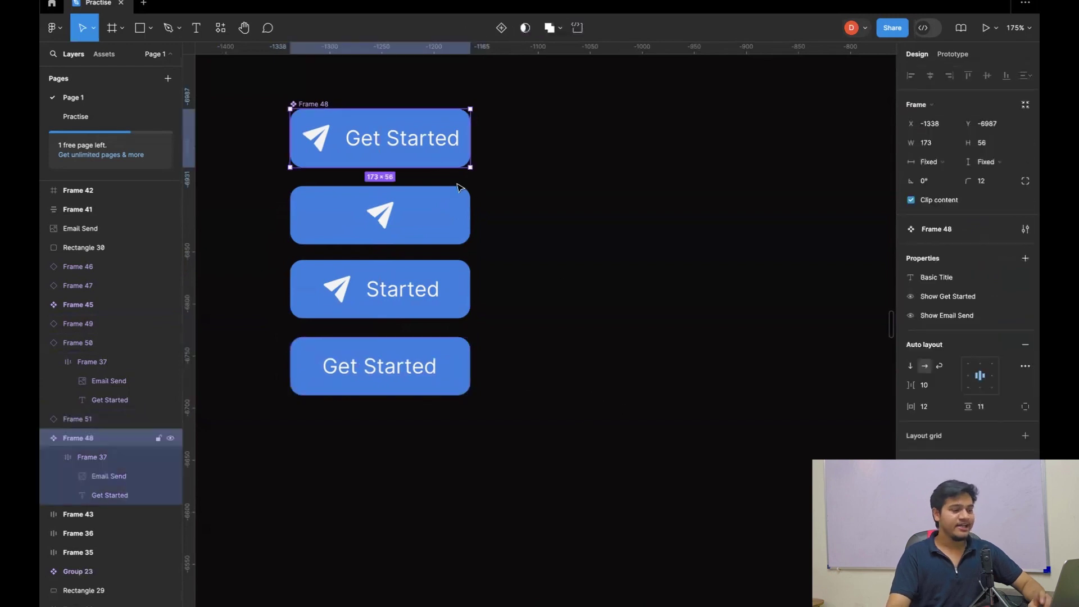
left_click(506, 192)
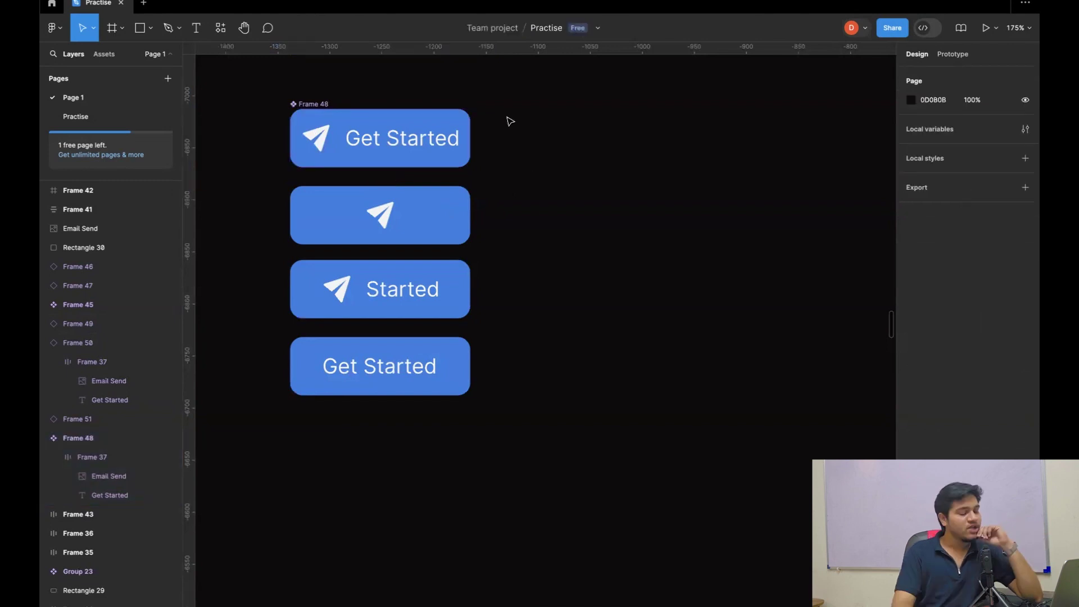
Delete the three variant buttons and duplicate the original Get Started component
left_click_drag(575, 206, 470, 388)
key("Delete")
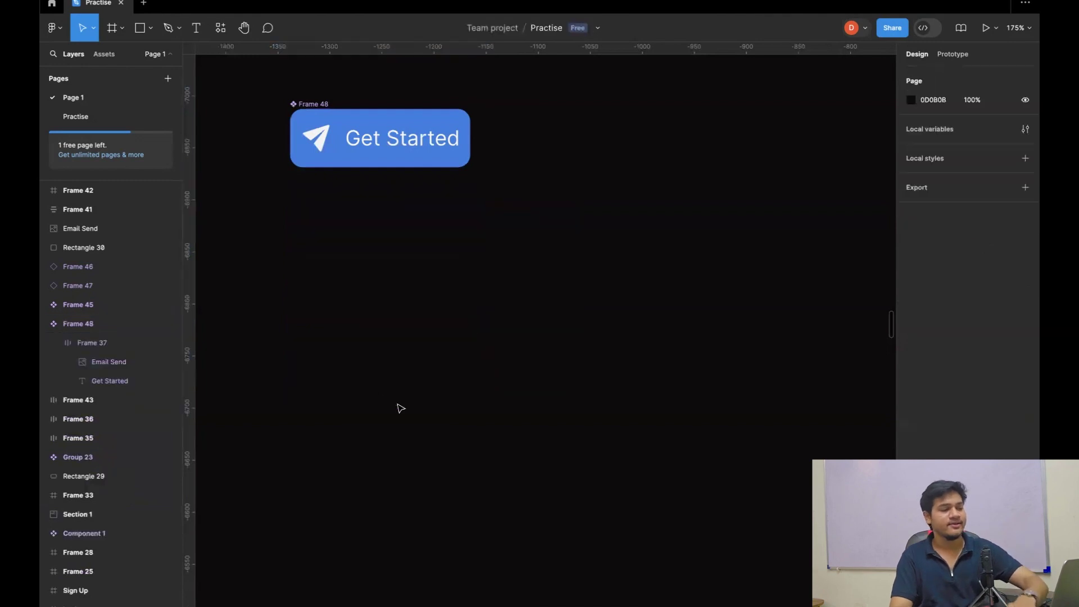
left_click(457, 154)
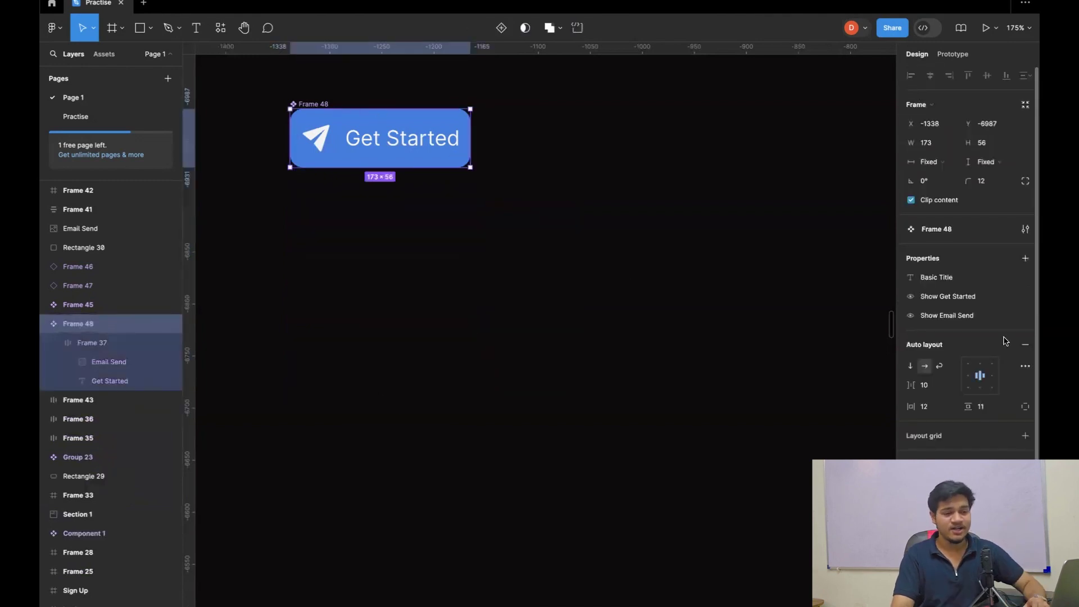
key("ctrl+d")
key("Escape")
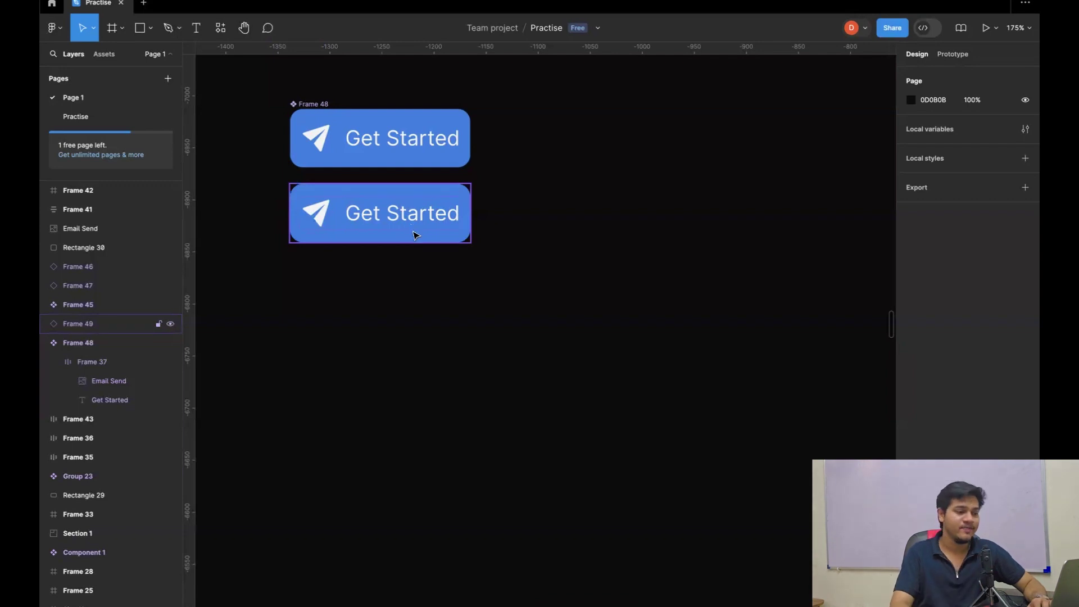
On the duplicate, keep the label visible and turn off Show Email Send
left_click(417, 235)
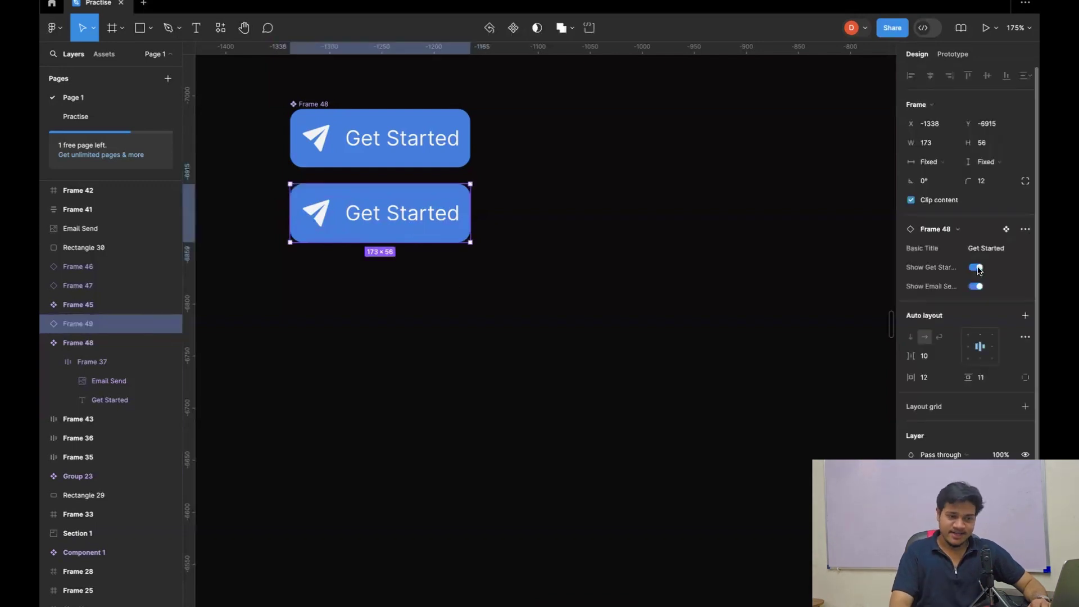
left_click(976, 248)
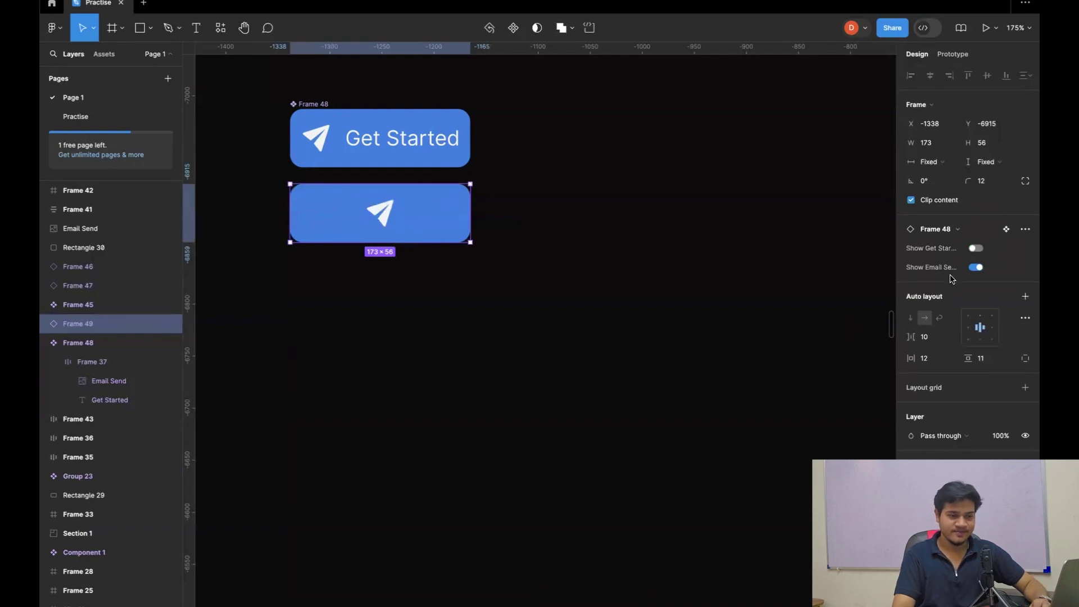
left_click(976, 248)
left_click(976, 286)
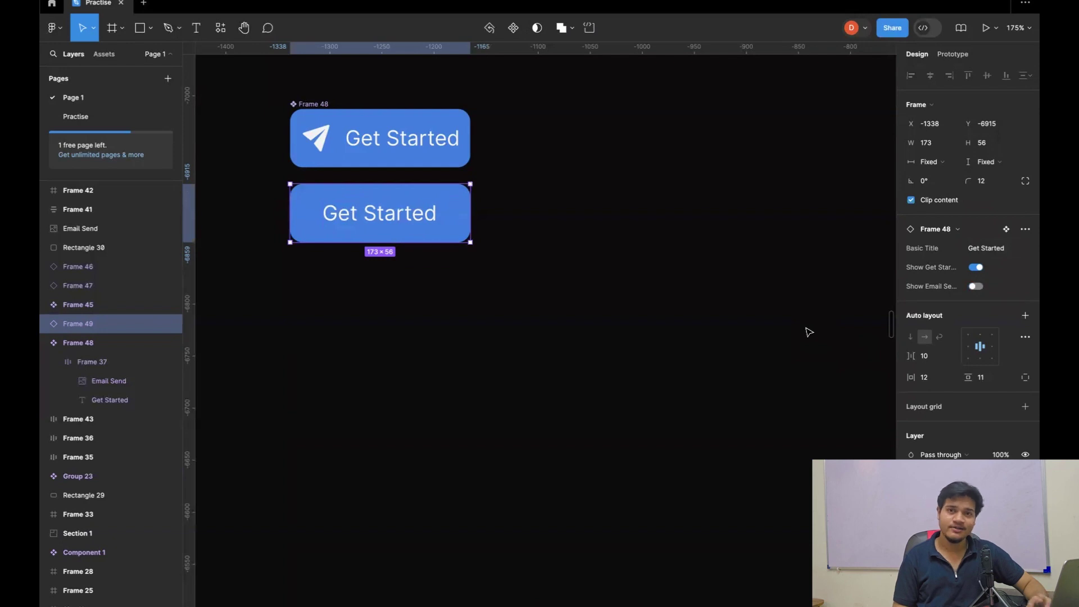
left_click(475, 298)
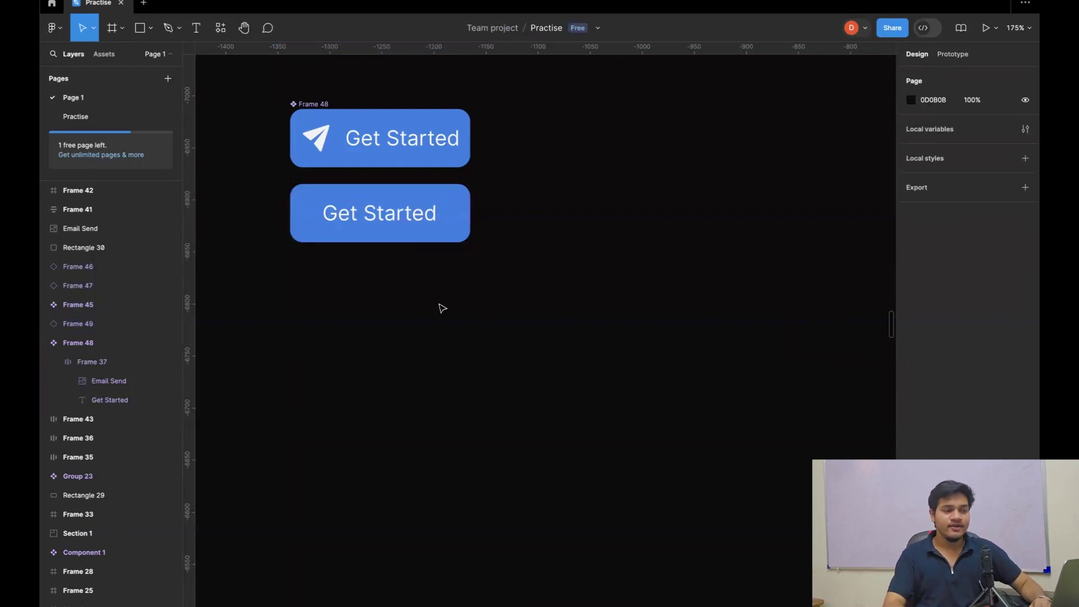
left_click(411, 164)
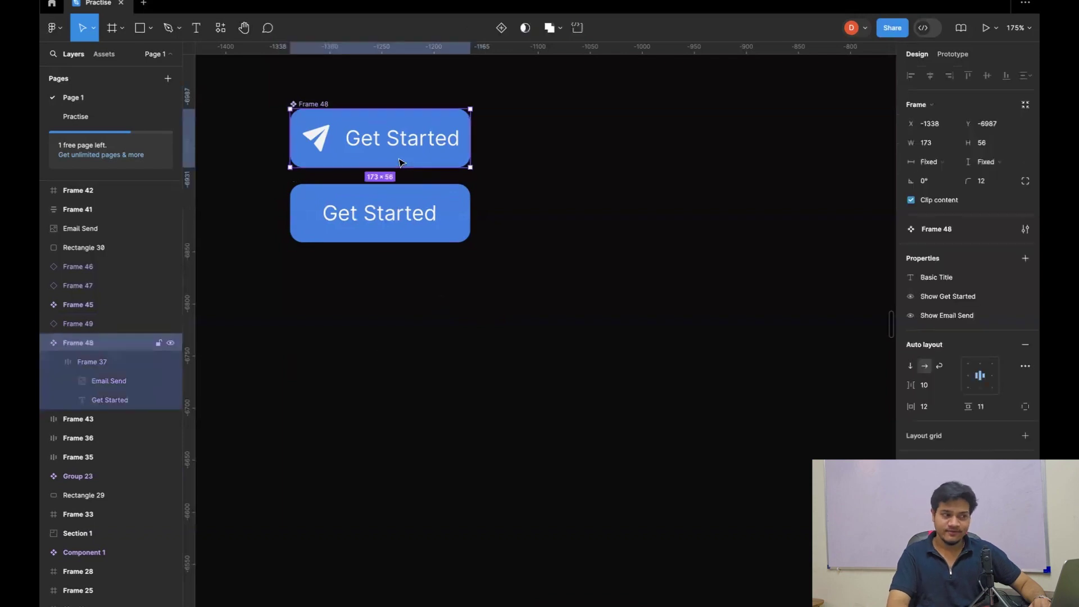
left_click(568, 231)
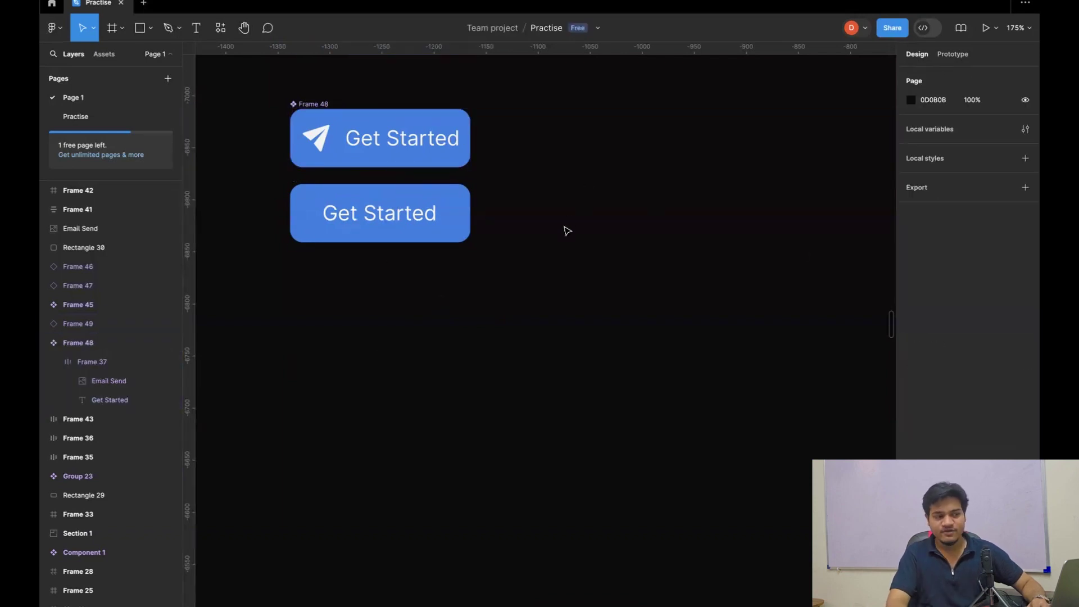